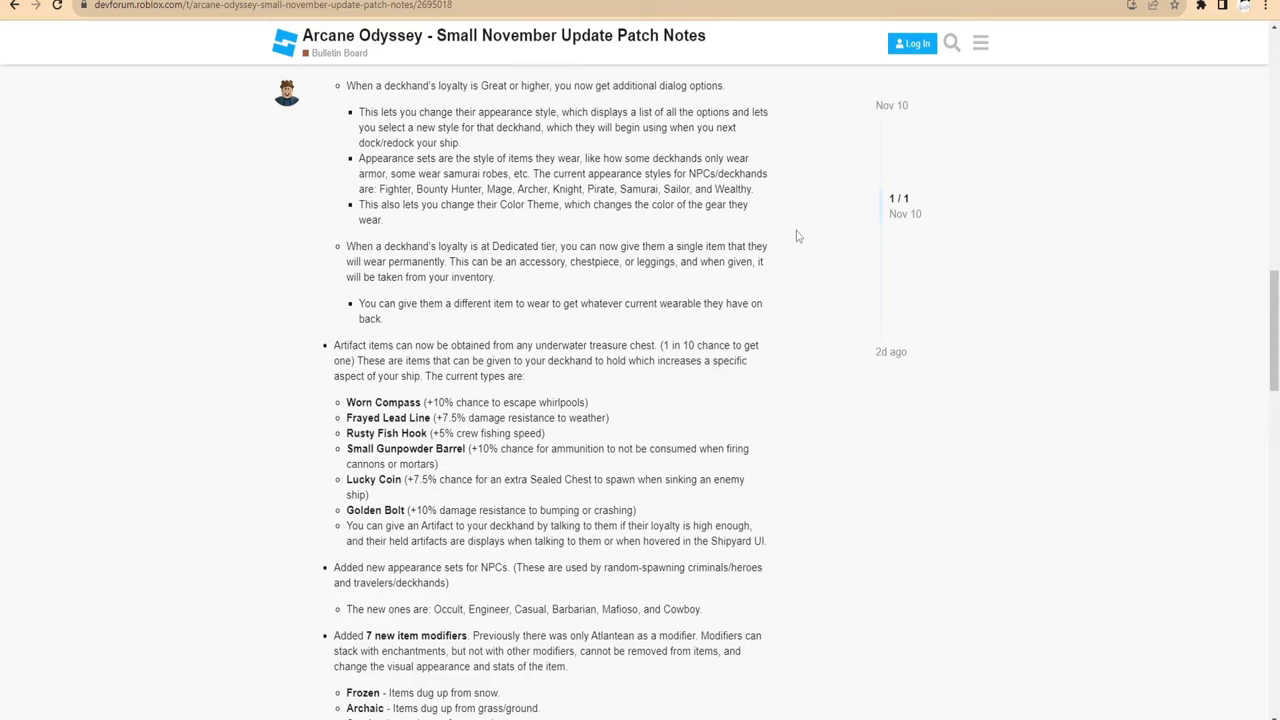
# Read the patch note on obtaining artifact items, highlighting the phrase about underwater treasure chests.
pyautogui.moveTo(663, 345); pyautogui.dragTo(632, 345)
pyautogui.click(685, 359)
pyautogui.moveTo(520, 345); pyautogui.dragTo(636, 345)
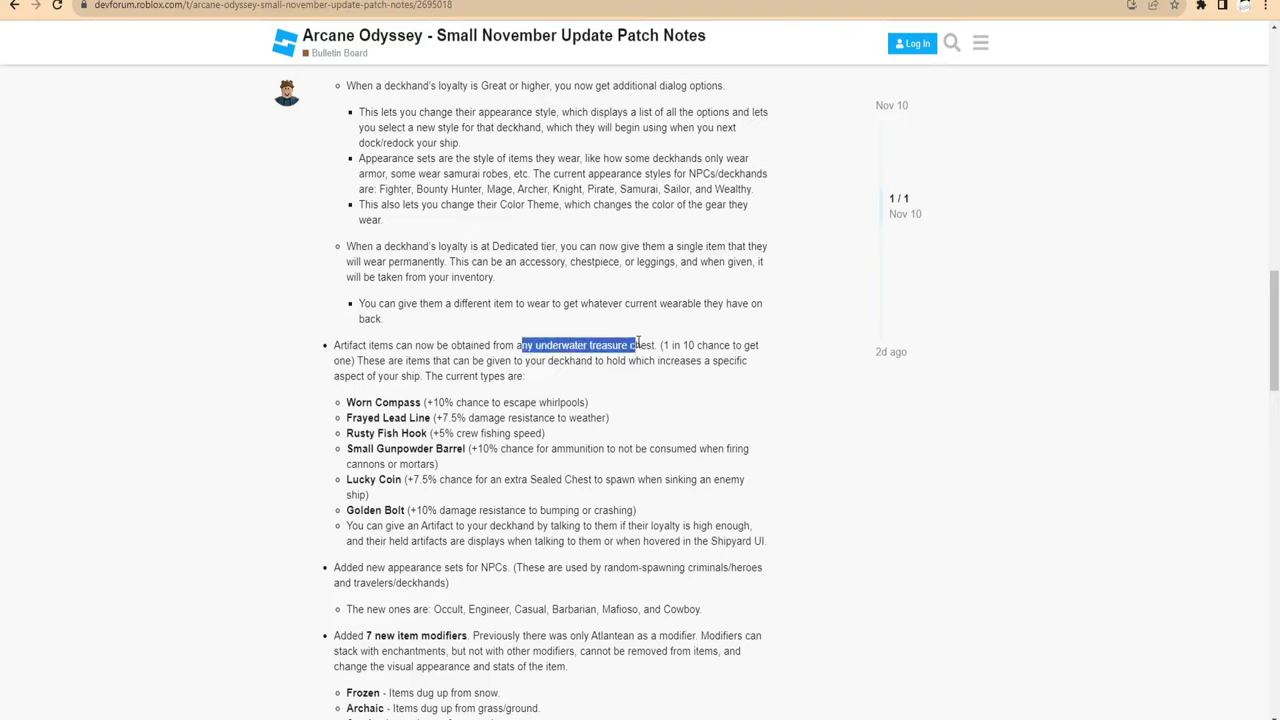
pyautogui.click(638, 345)
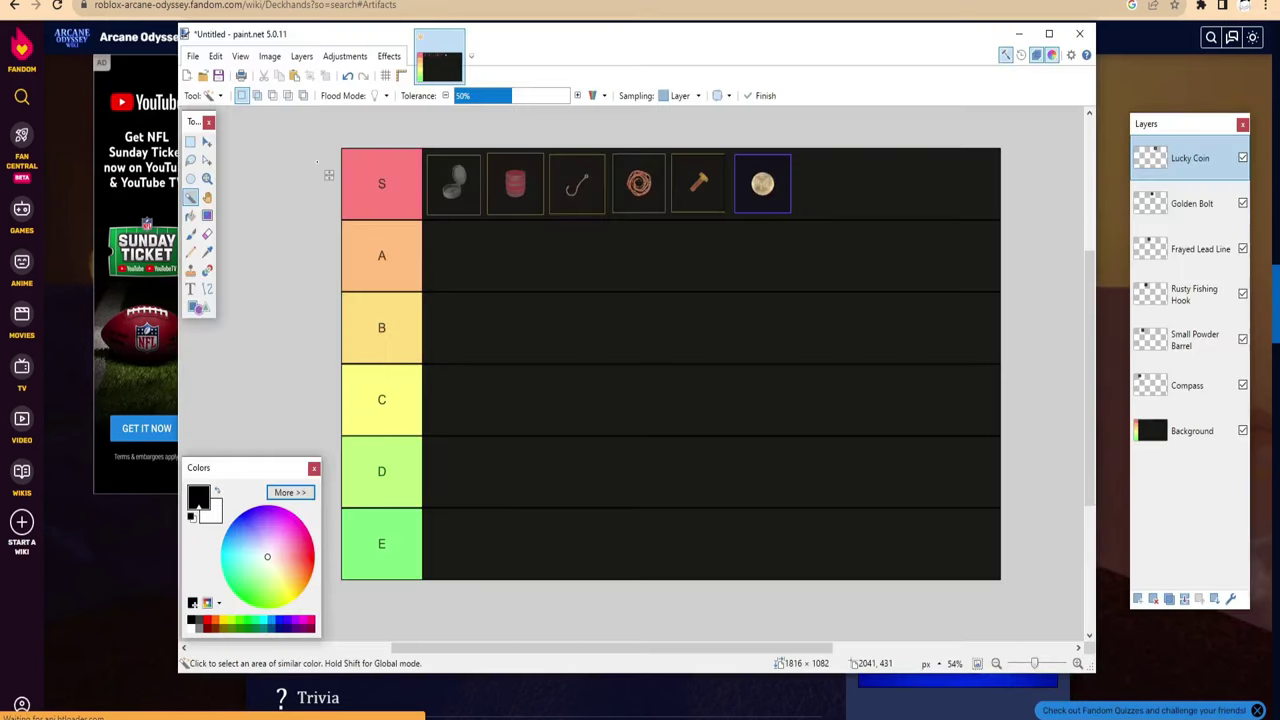
# Go to the Arcane Odyssey Wiki's Artifacts table and examine the Lucky Coin entry, highlighting its name.
pyautogui.hotkey('alt', 'Tab')
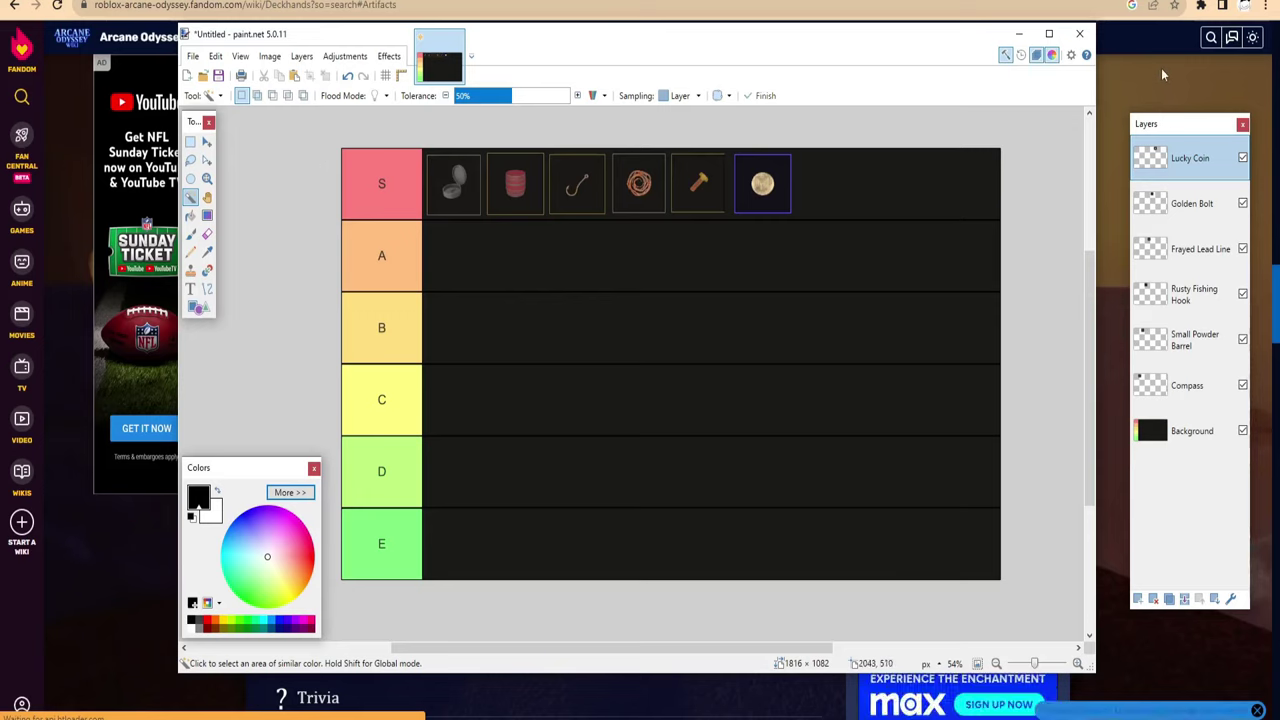
pyautogui.hotkey('alt', 'Tab')
pyautogui.scroll(2, 420, 270)
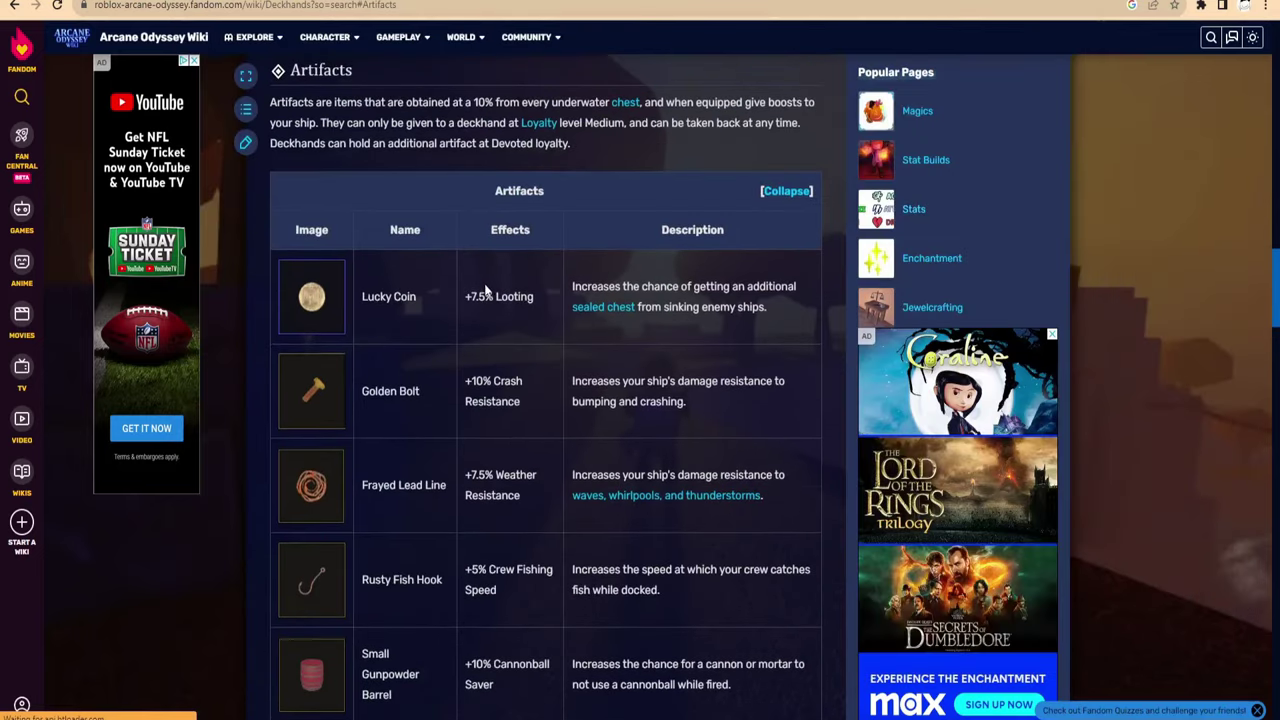
pyautogui.scroll(-1, 420, 272)
pyautogui.moveTo(362, 223); pyautogui.dragTo(452, 224)
pyautogui.click(470, 257)
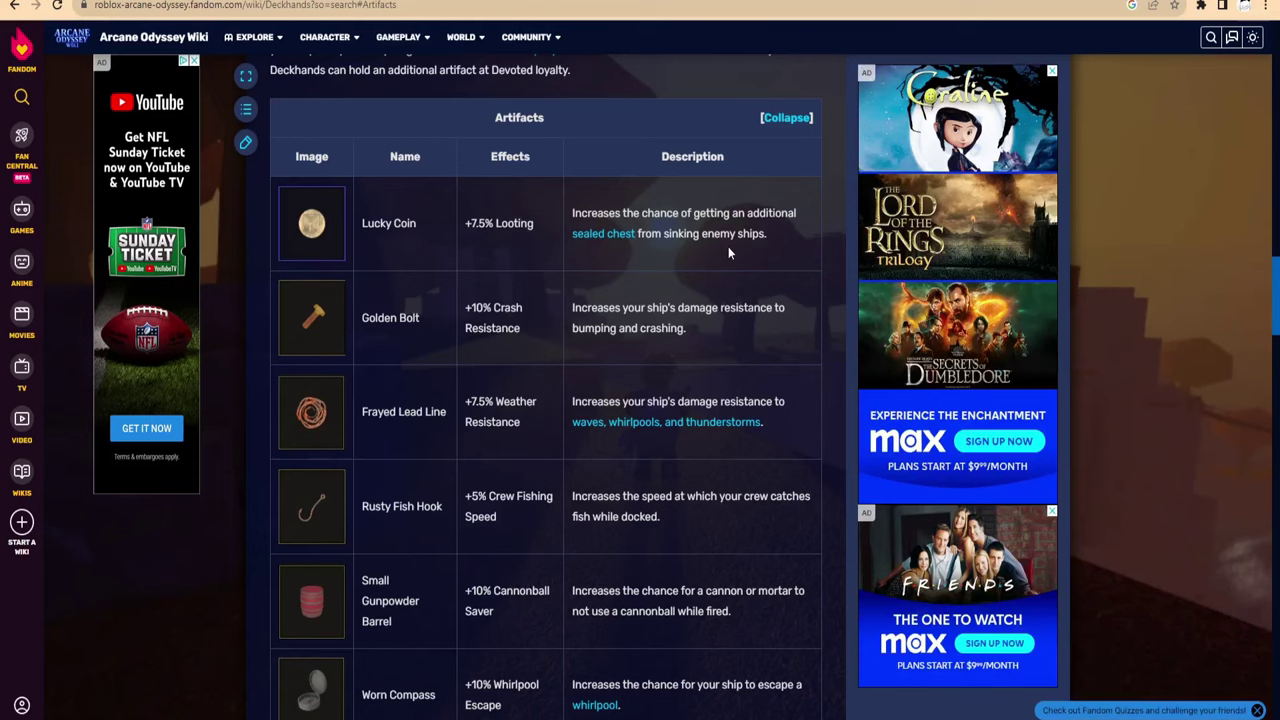
# Open Calculator and multiply the Lucky Coin's 7.5 bonus by 8.
pyautogui.press('XF86Calculator')
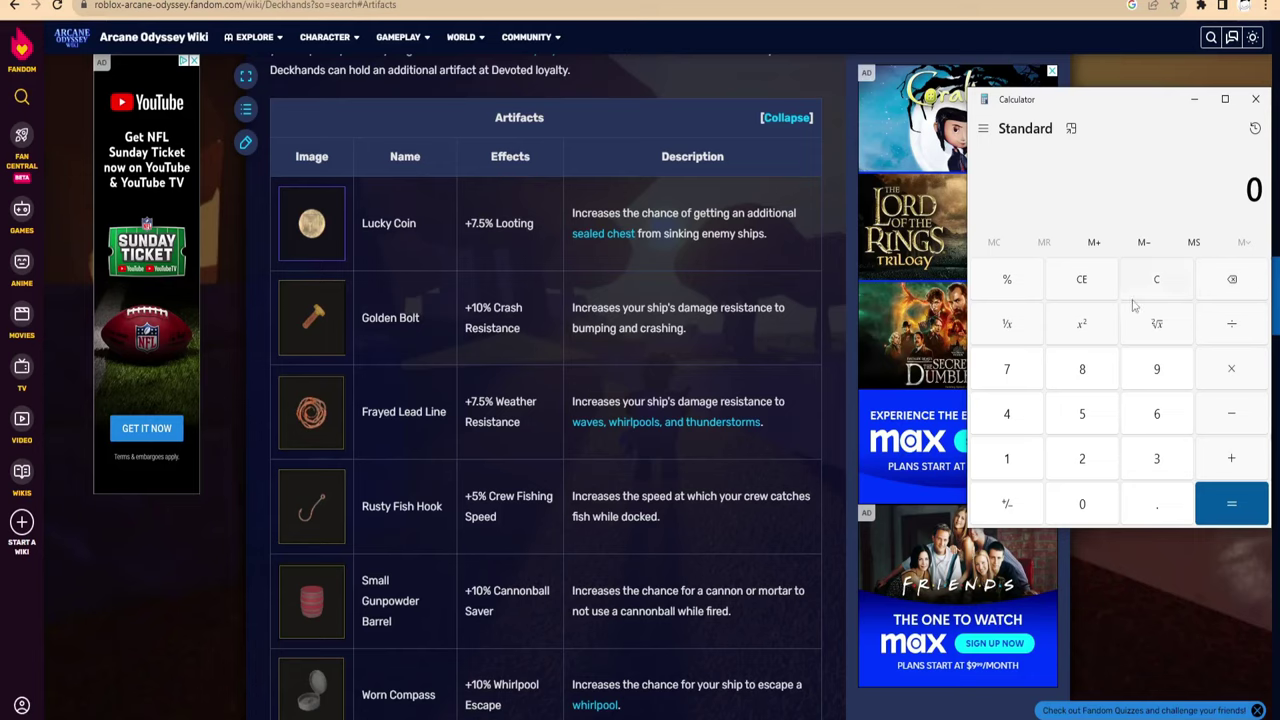
pyautogui.click(1025, 382)
pyautogui.click(1157, 504)
pyautogui.click(1082, 414)
pyautogui.click(1231, 369)
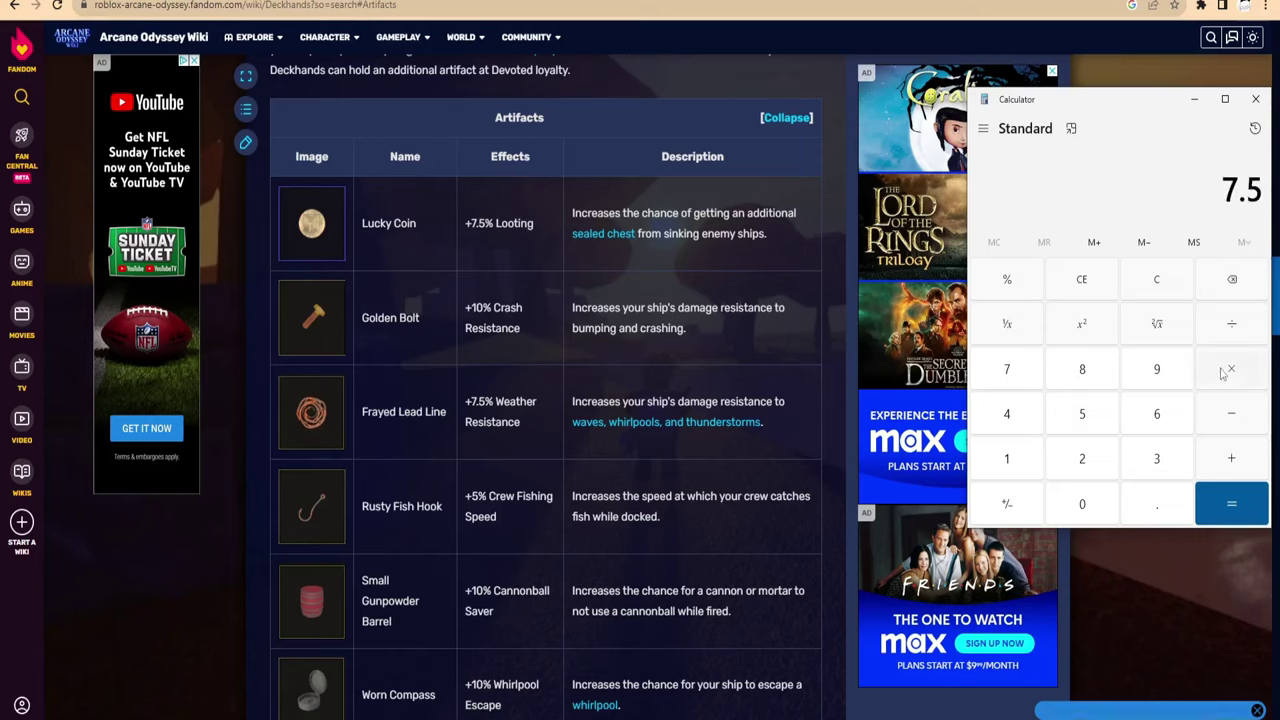
pyautogui.click(1082, 369)
pyautogui.click(1229, 520)
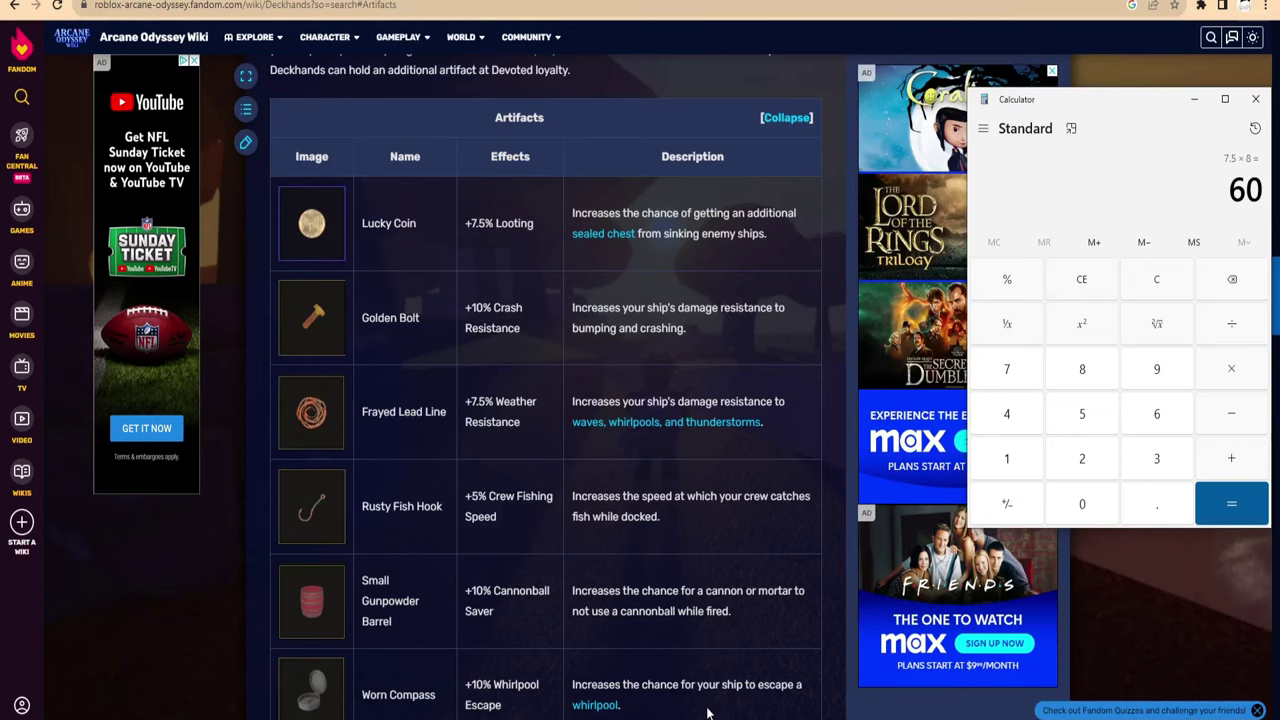
# Switch to paint.net and nudge the Lucky Coin image slightly within the S tier with Move Selected Pixels.
pyautogui.hotkey('alt', 'Tab')
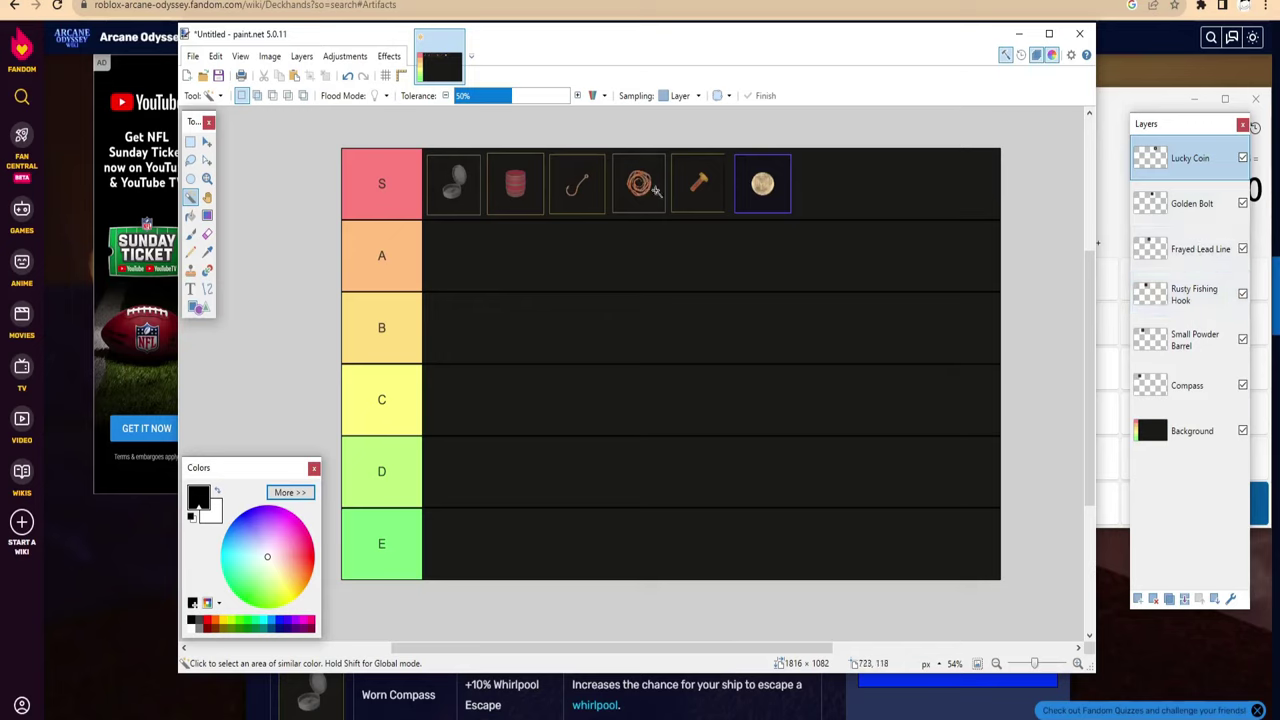
pyautogui.click(213, 95)
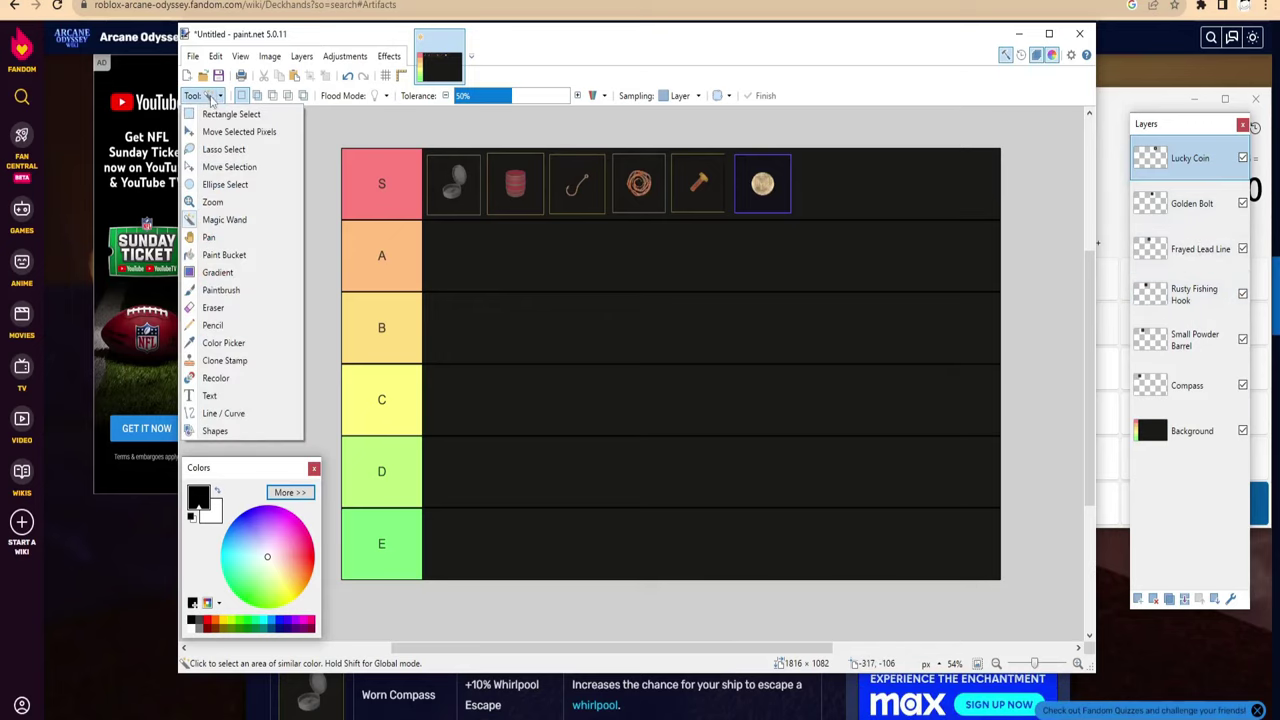
pyautogui.press('F5')
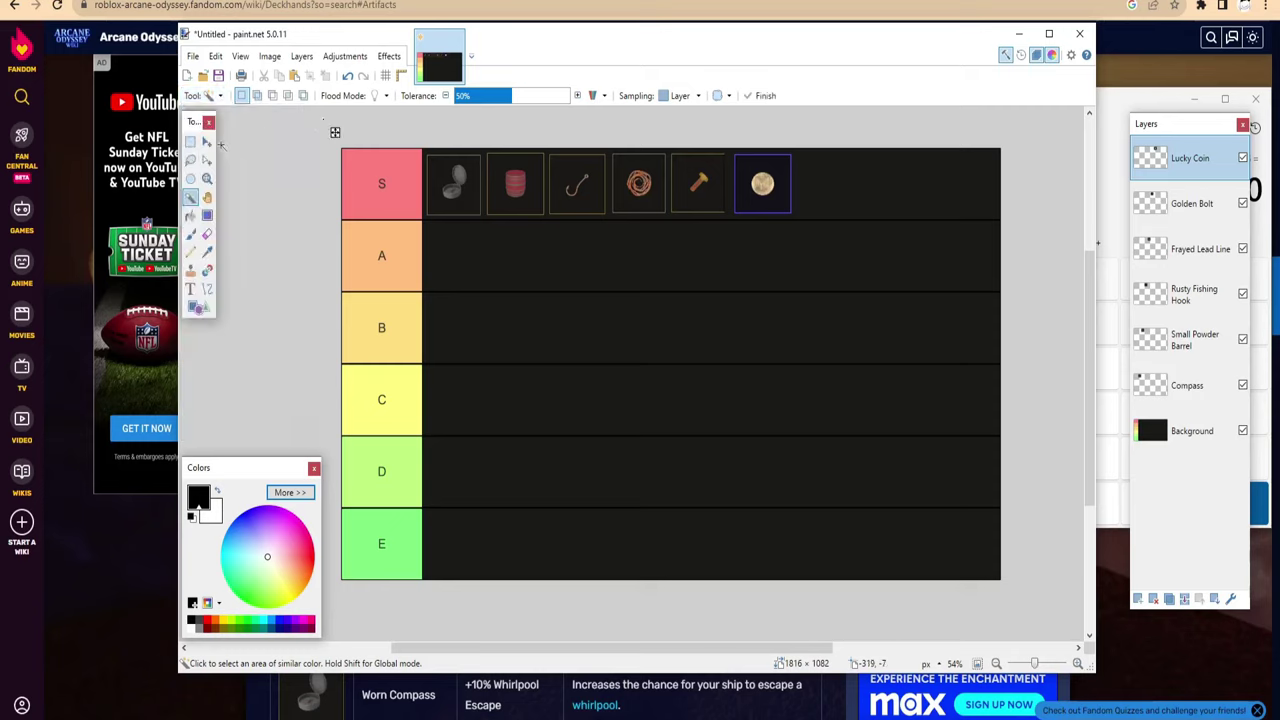
pyautogui.click(207, 141)
pyautogui.moveTo(765, 178)
pyautogui.mouseDown()
pyautogui.moveTo(711, 213)
pyautogui.moveTo(773, 177)
pyautogui.moveTo(547, 211)
pyautogui.moveTo(443, 190)
pyautogui.moveTo(586, 149)
pyautogui.moveTo(761, 183)
pyautogui.mouseUp()
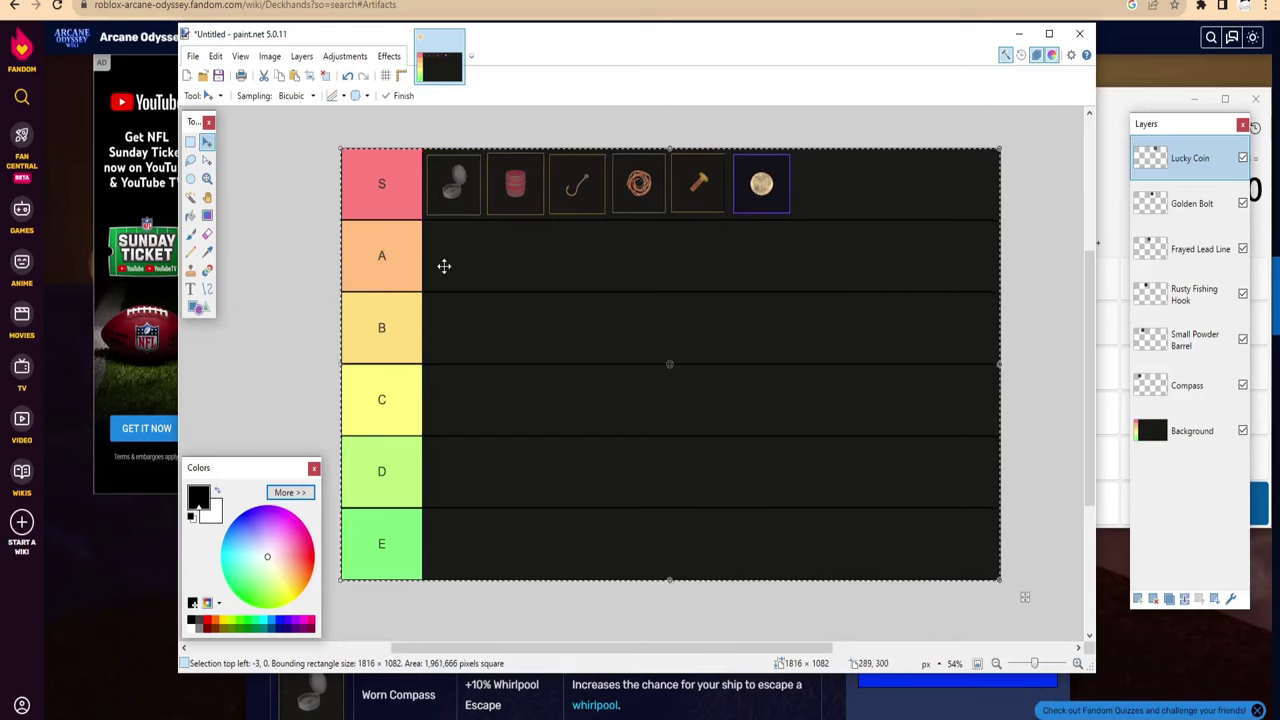
# Return to the wiki and review the Golden Bolt entry in the Artifacts table, highlighting its name.
pyautogui.click(149, 532)
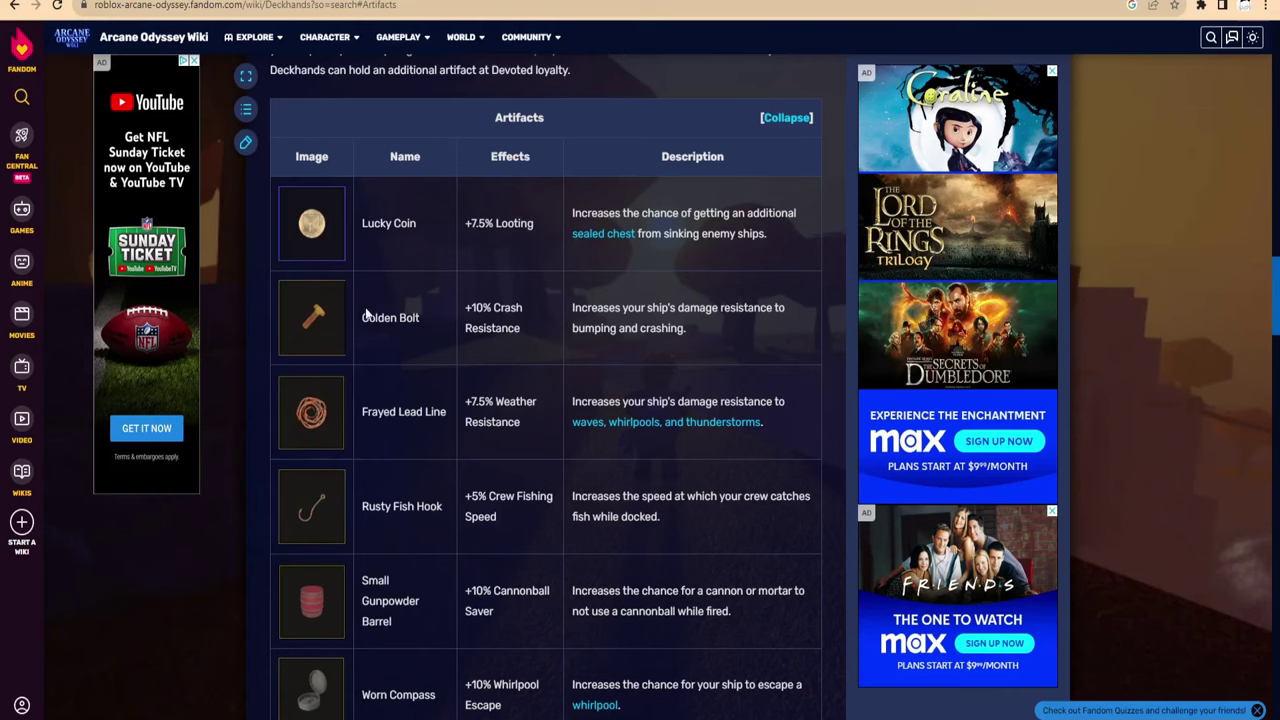
pyautogui.moveTo(361, 322); pyautogui.dragTo(424, 322)
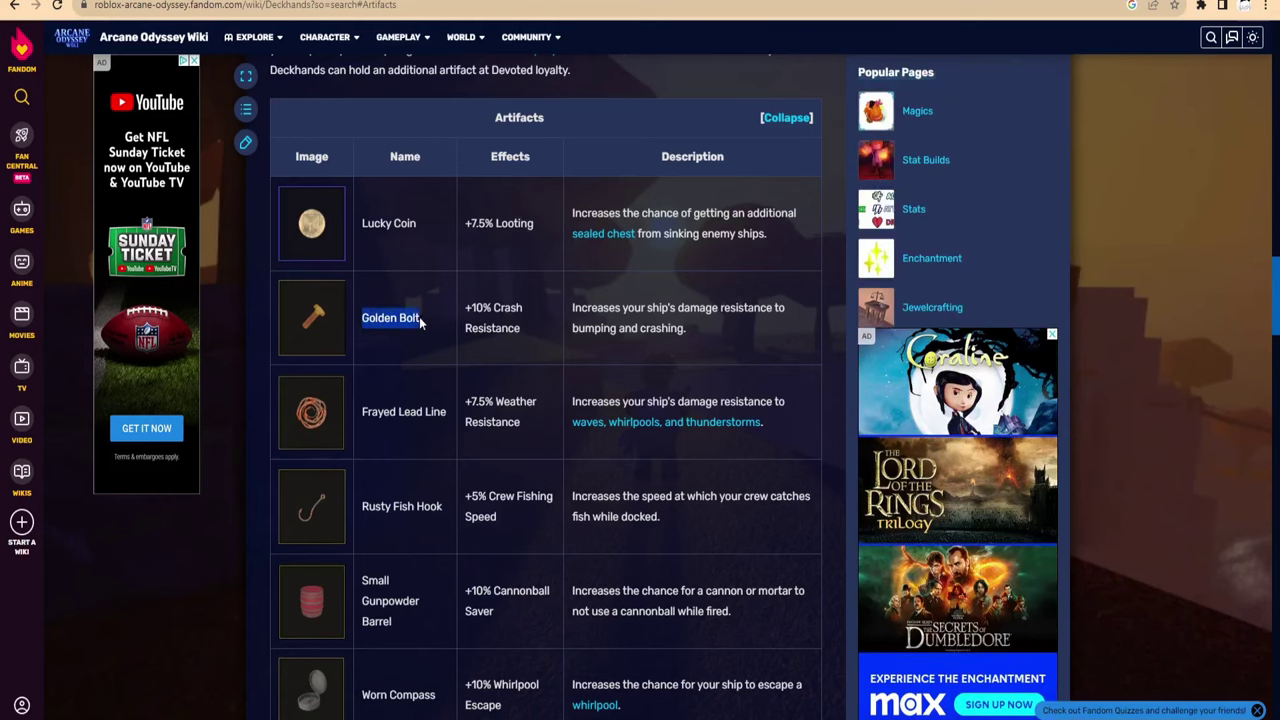
pyautogui.click(477, 320)
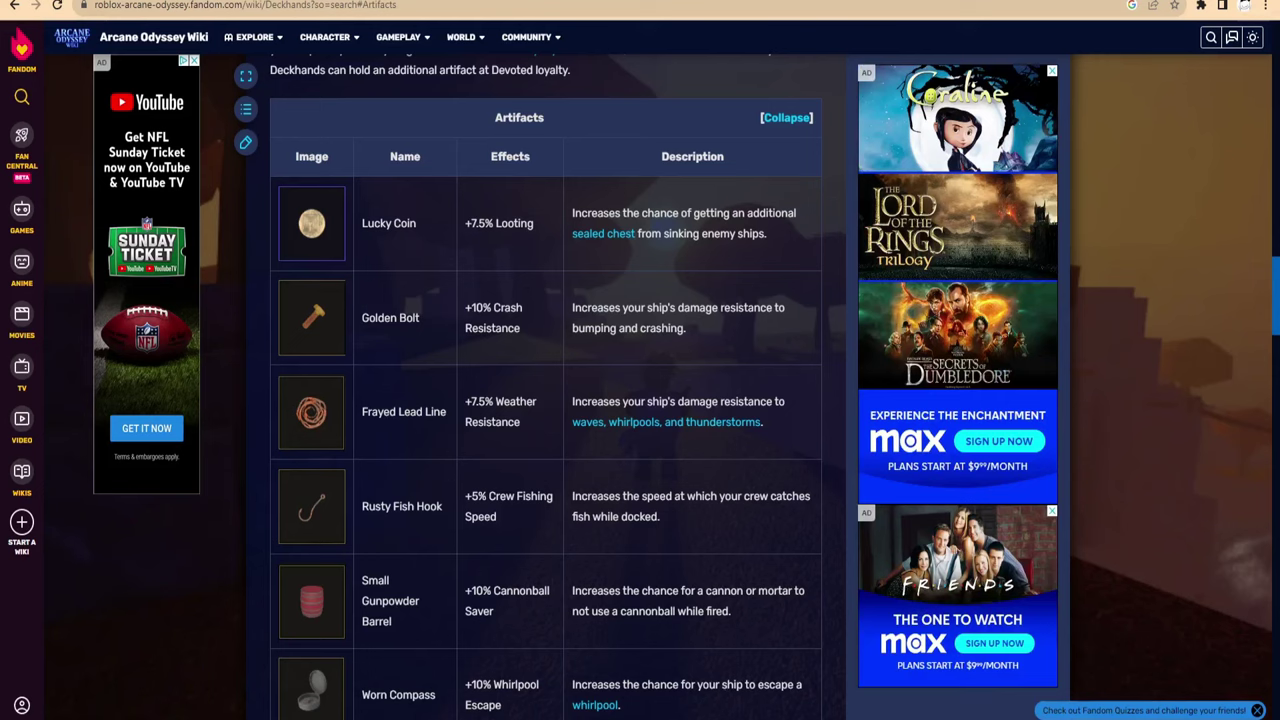
# Switch to paint.net, move the Golden Bolt layer's image to the start of the D tier, and clear the selection.
pyautogui.moveTo(700, 716)
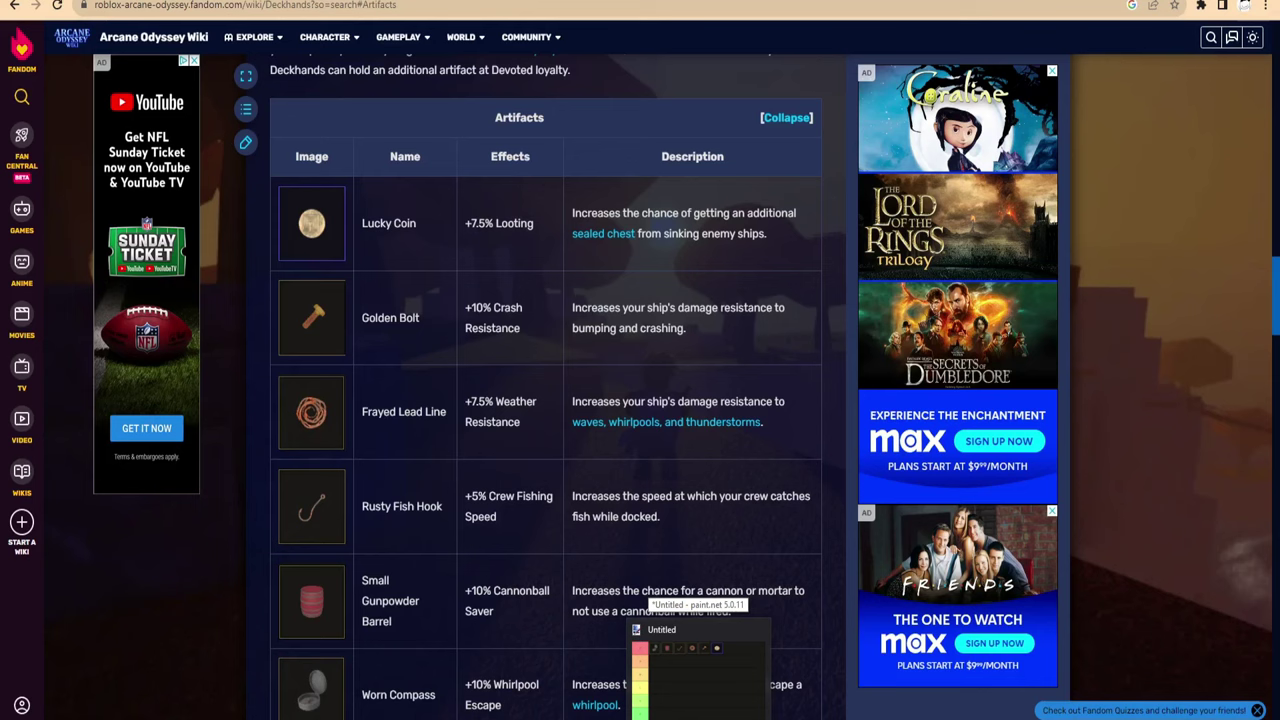
pyautogui.click(700, 675)
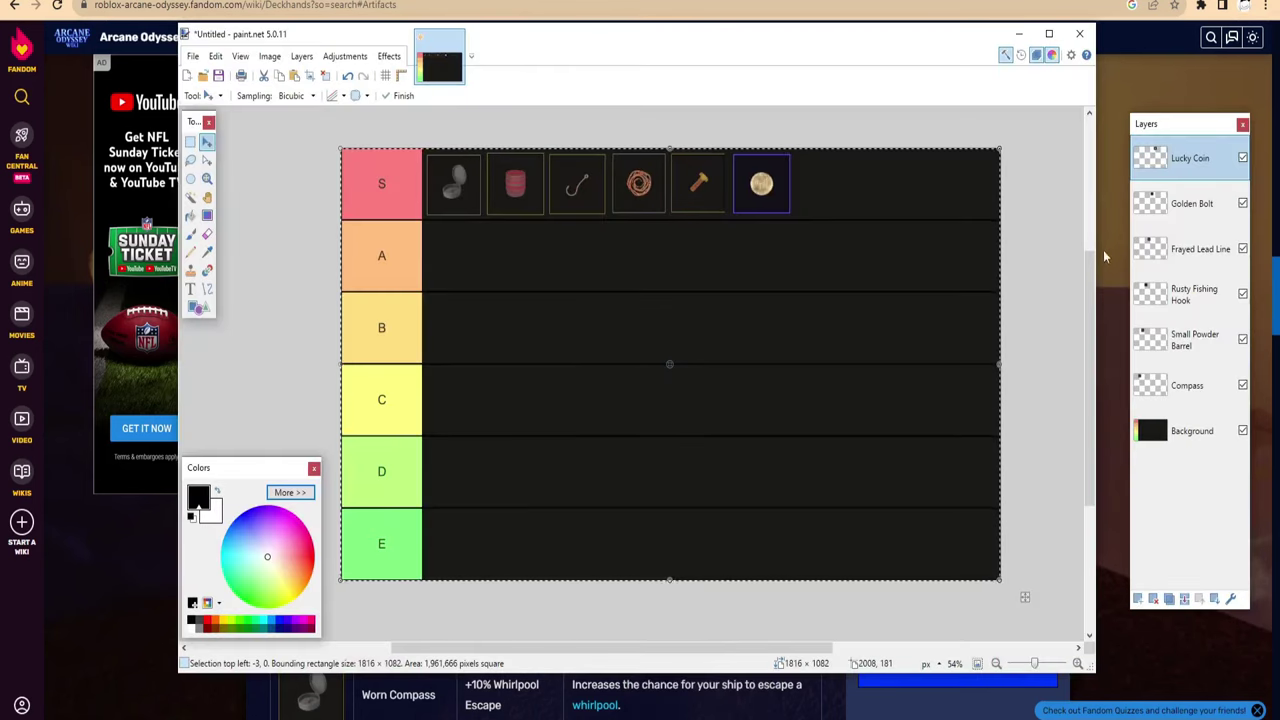
pyautogui.click(1204, 205)
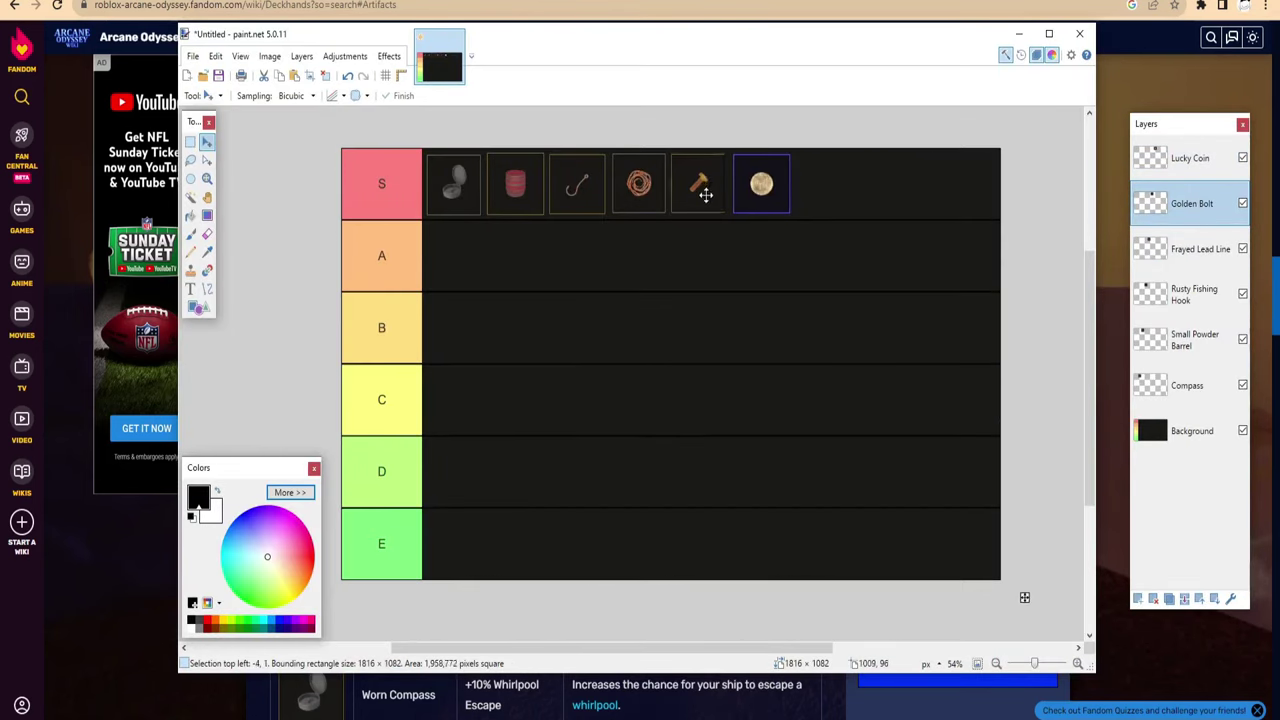
pyautogui.moveTo(706, 186); pyautogui.dragTo(466, 476)
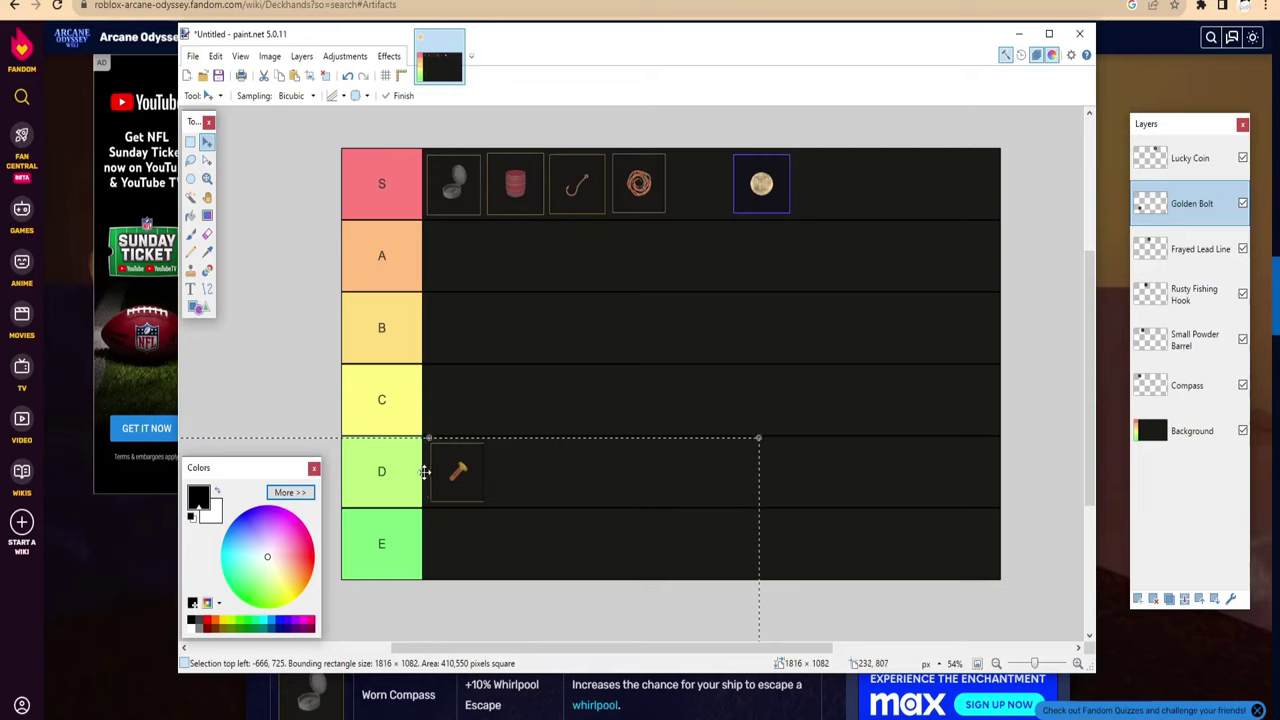
pyautogui.click(220, 95)
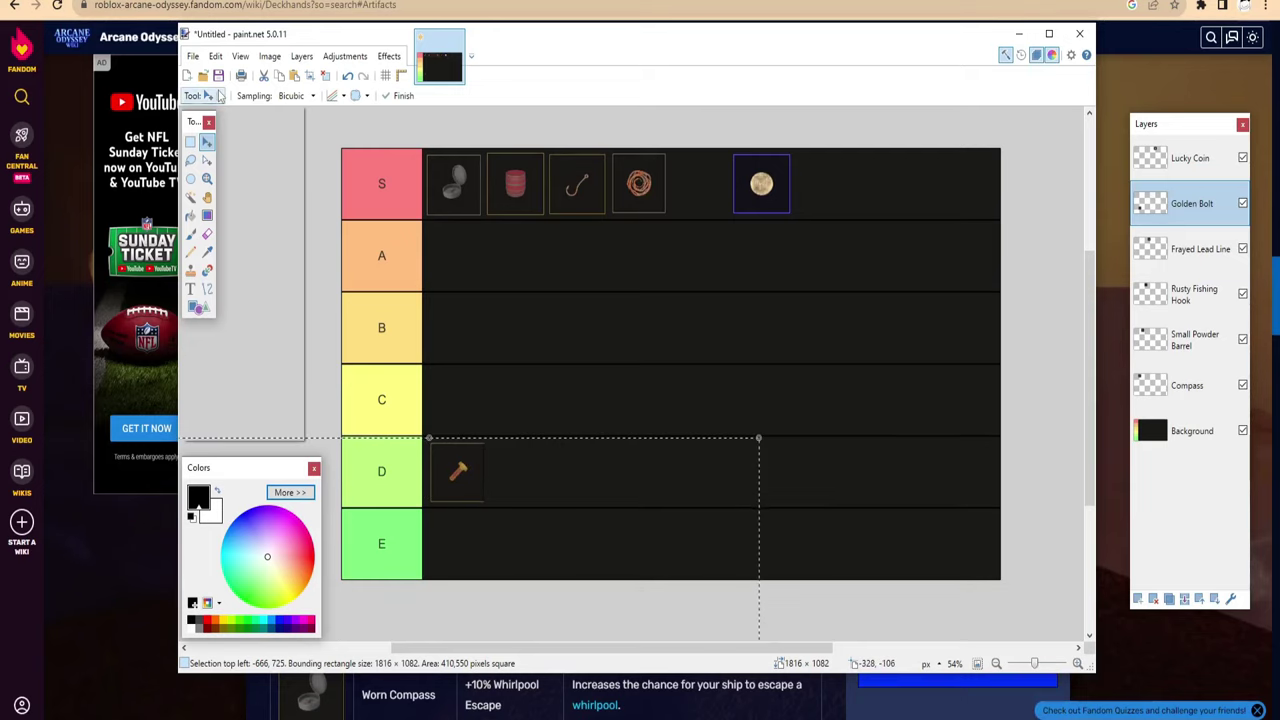
pyautogui.click(265, 234)
pyautogui.click(300, 212)
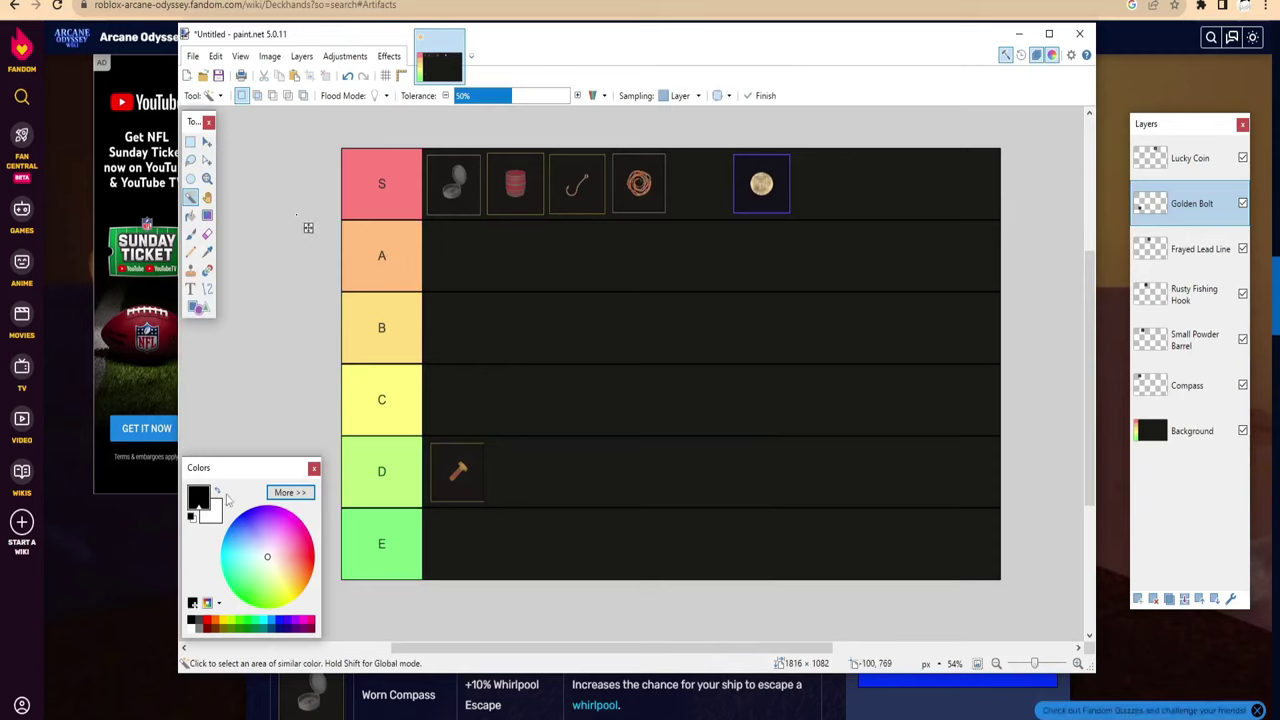
# Return to the wiki and examine the Frayed Lead Line's weather resistance effect and description, highlighting the effect text.
pyautogui.click(131, 564)
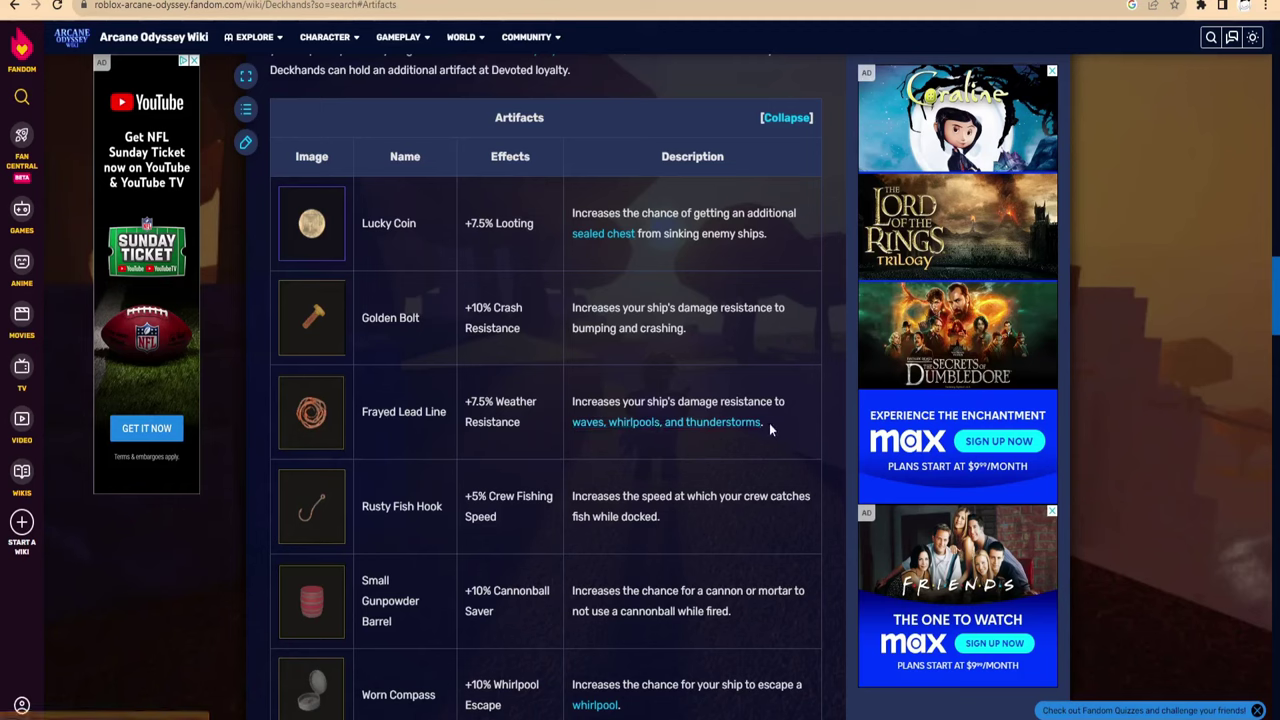
pyautogui.moveTo(769, 423); pyautogui.dragTo(759, 448)
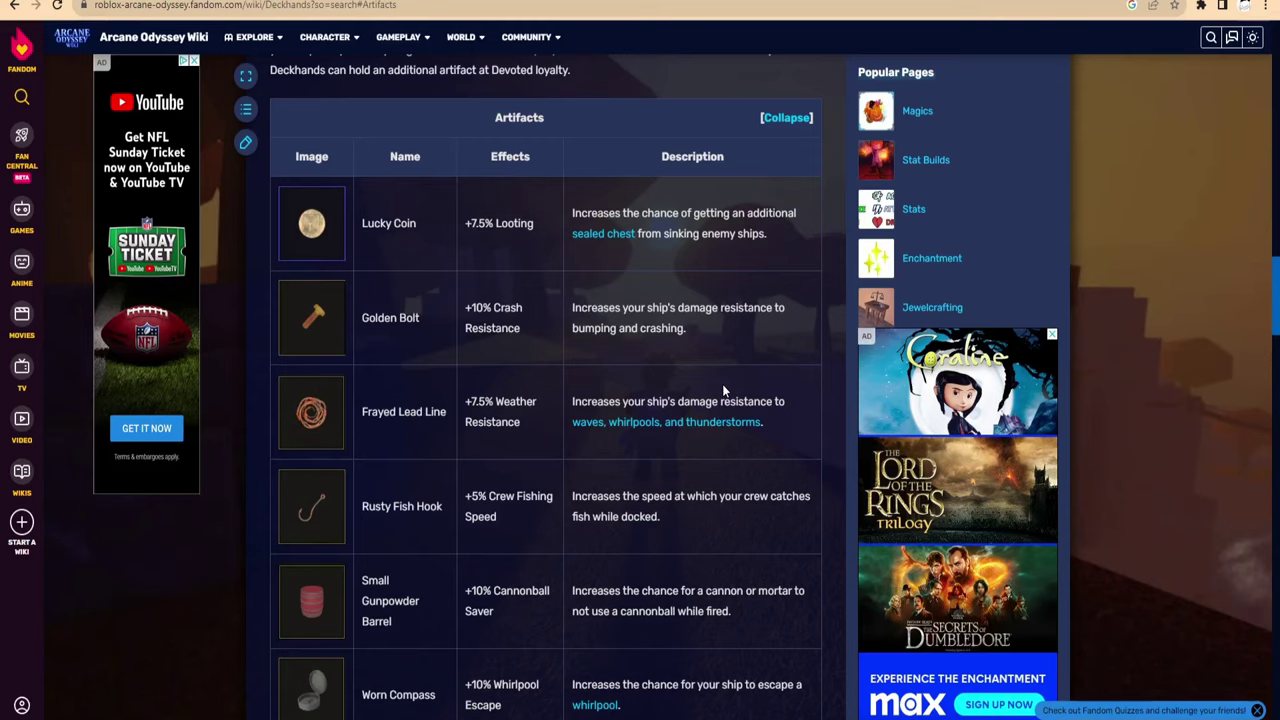
pyautogui.moveTo(464, 401); pyautogui.dragTo(497, 402)
pyautogui.click(547, 450)
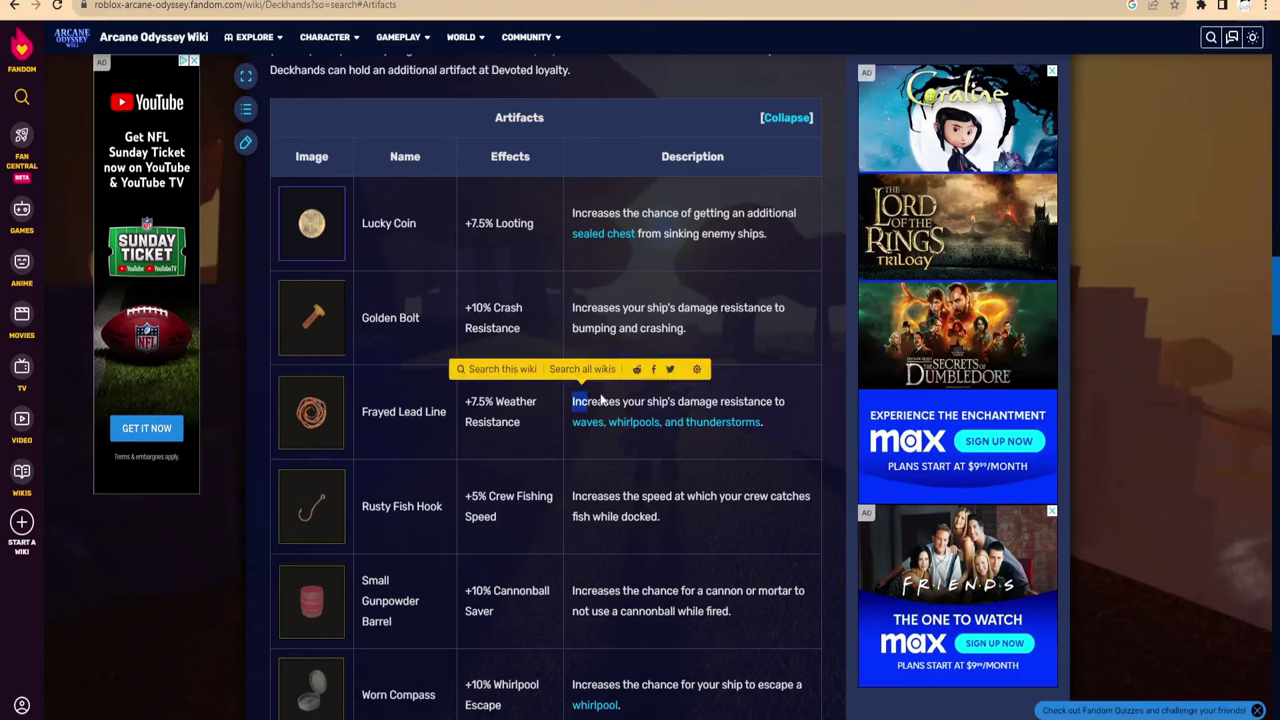
pyautogui.moveTo(462, 401); pyautogui.dragTo(560, 402)
pyautogui.click(556, 428)
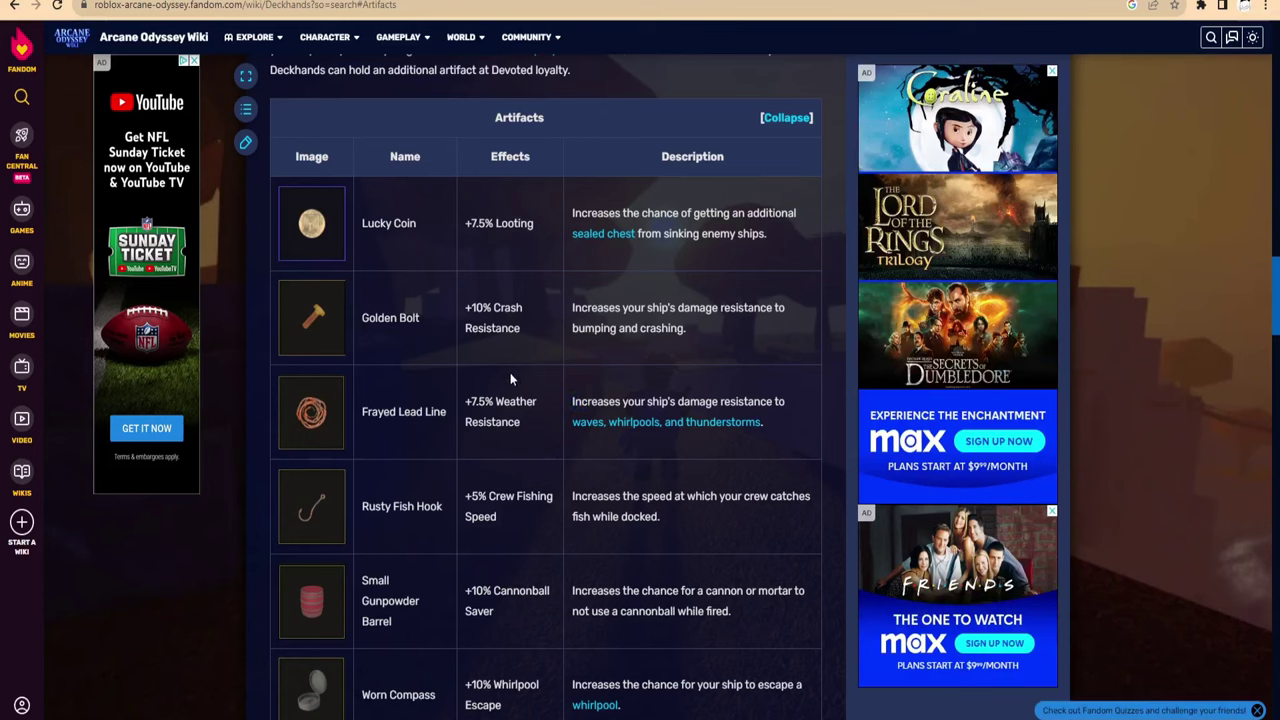
pyautogui.moveTo(463, 401); pyautogui.dragTo(537, 402)
pyautogui.click(533, 428)
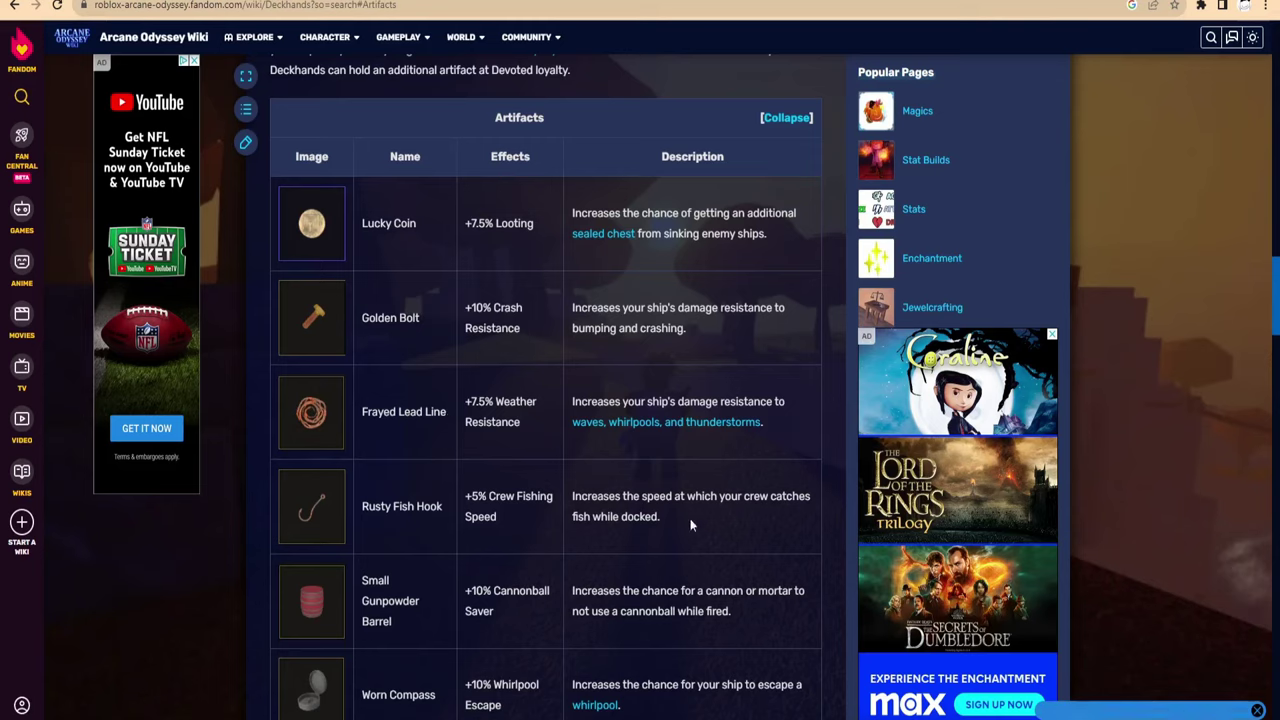
# Switch to paint.net, move the Frayed Lead Line image beside the Lucky Coin in the S tier, and clear the selection.
pyautogui.hotkey('alt', 'Tab')
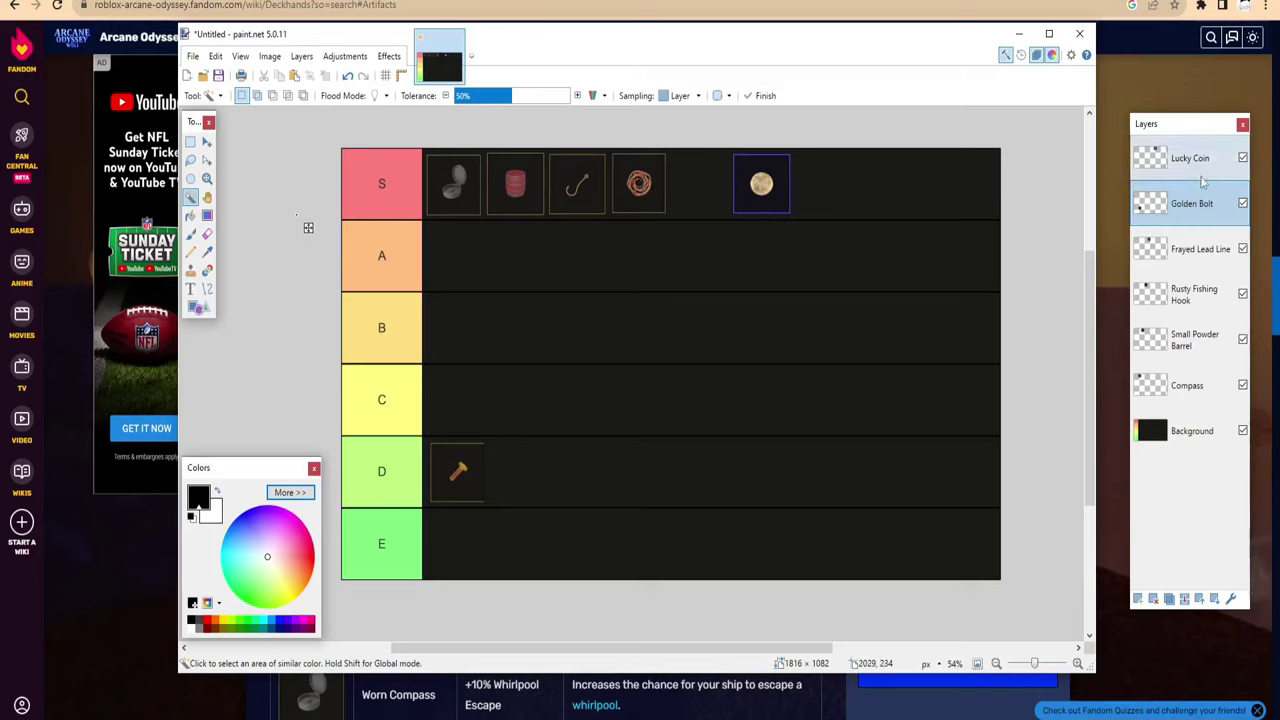
pyautogui.click(1212, 252)
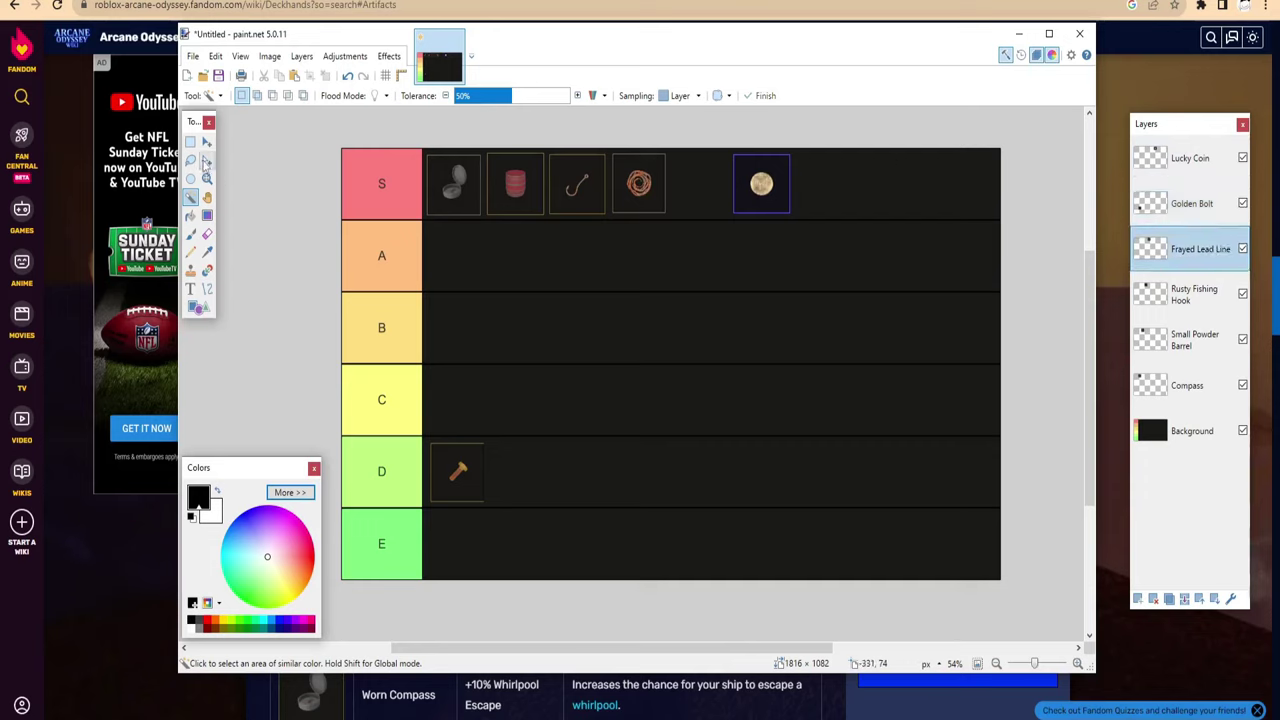
pyautogui.click(206, 141)
pyautogui.moveTo(640, 194); pyautogui.dragTo(700, 194)
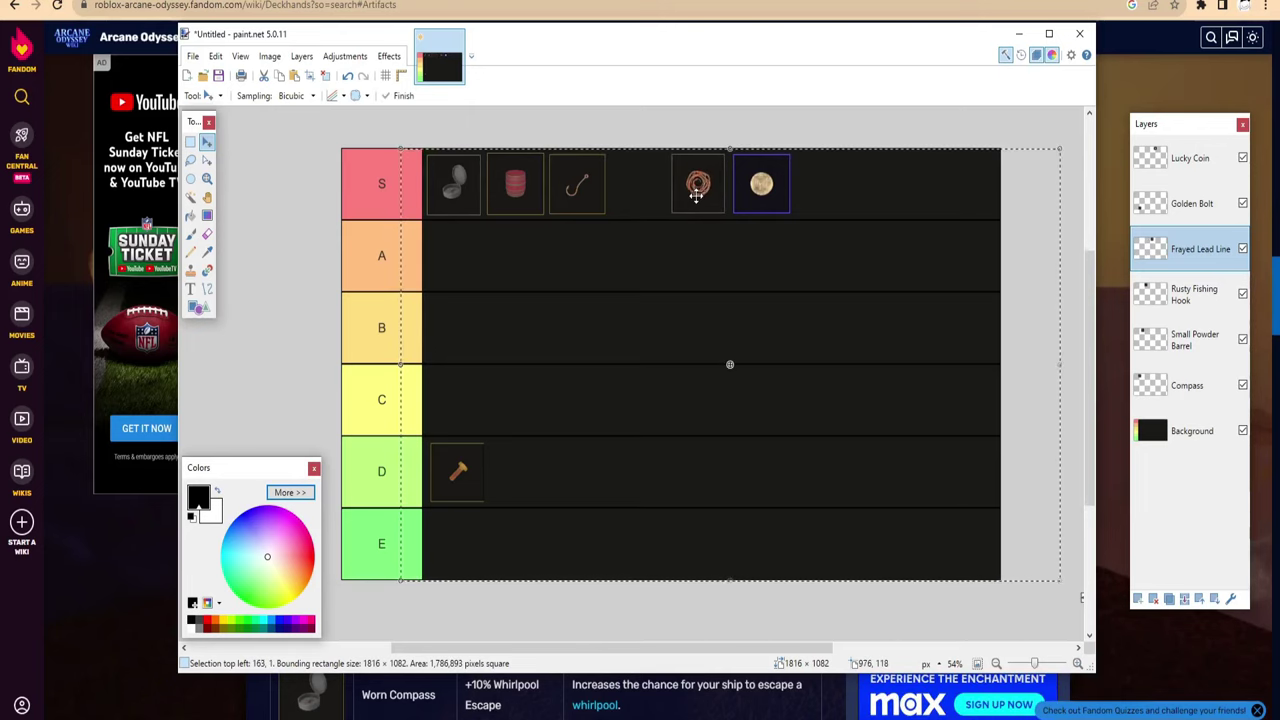
pyautogui.moveTo(697, 195); pyautogui.dragTo(696, 195)
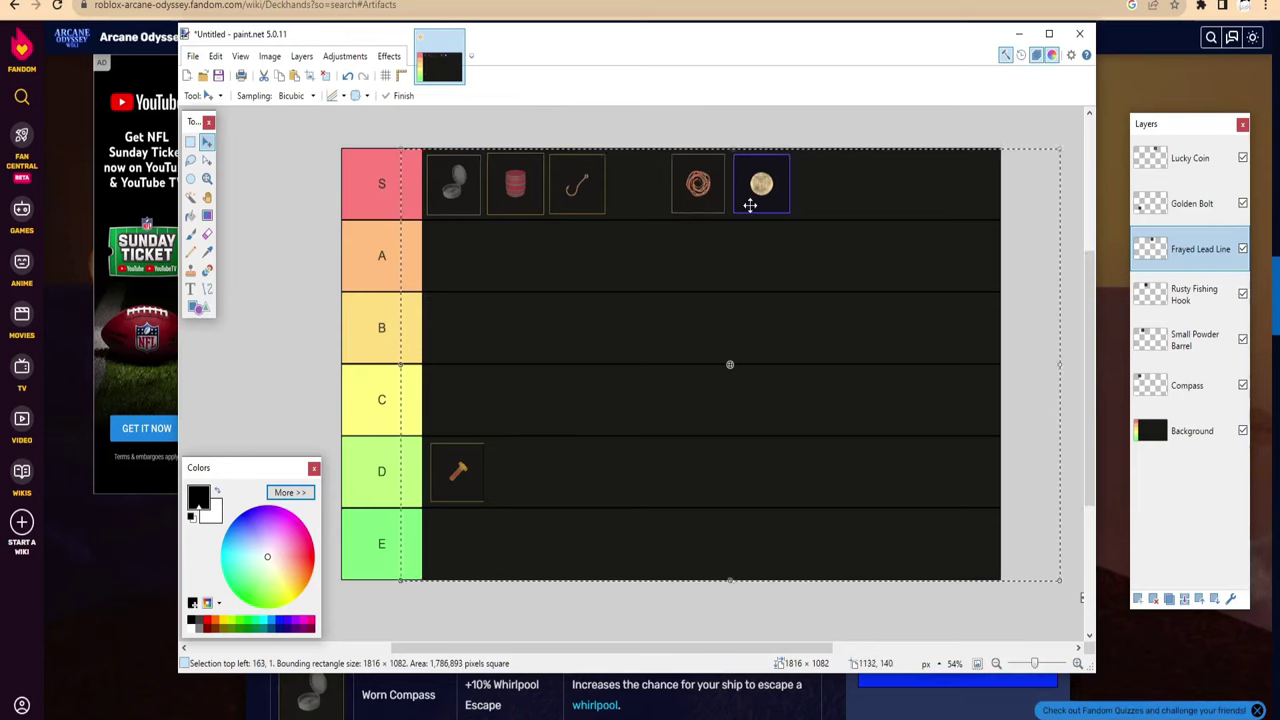
pyautogui.moveTo(707, 205)
pyautogui.mouseDown()
pyautogui.moveTo(641, 203)
pyautogui.moveTo(674, 177)
pyautogui.moveTo(708, 176)
pyautogui.moveTo(700, 183)
pyautogui.mouseUp()
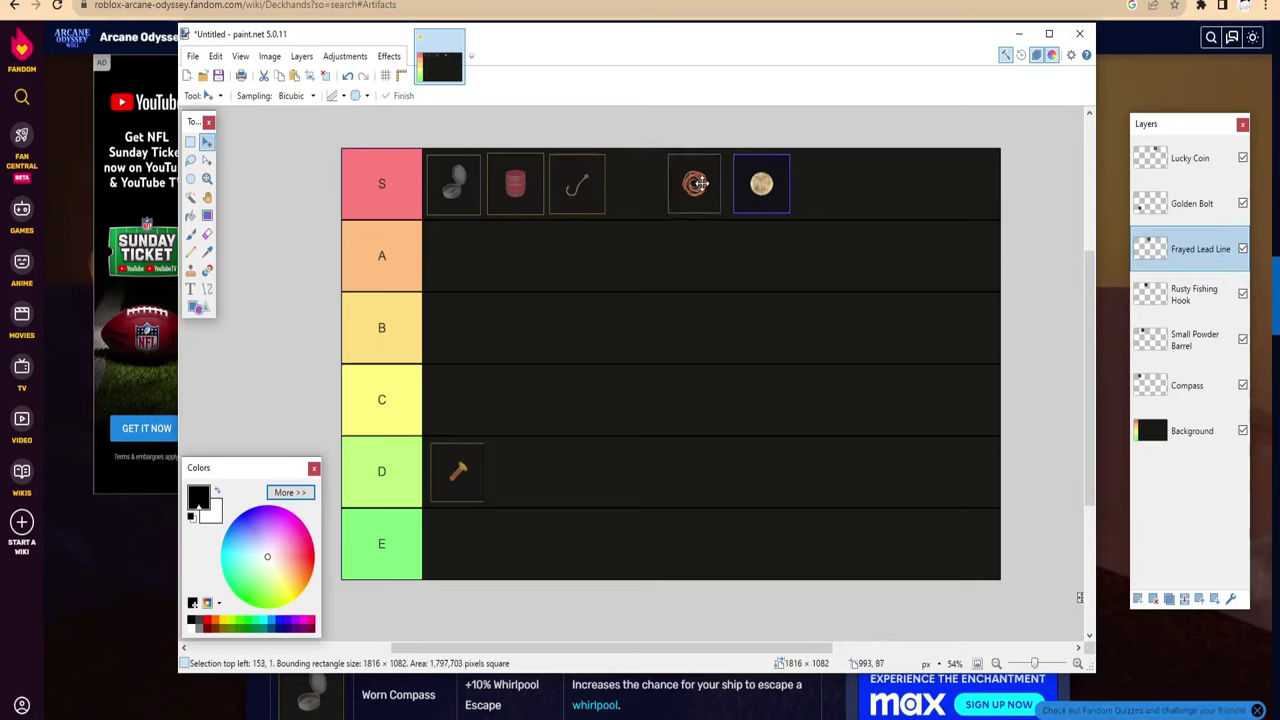
pyautogui.moveTo(700, 183); pyautogui.dragTo(700, 183)
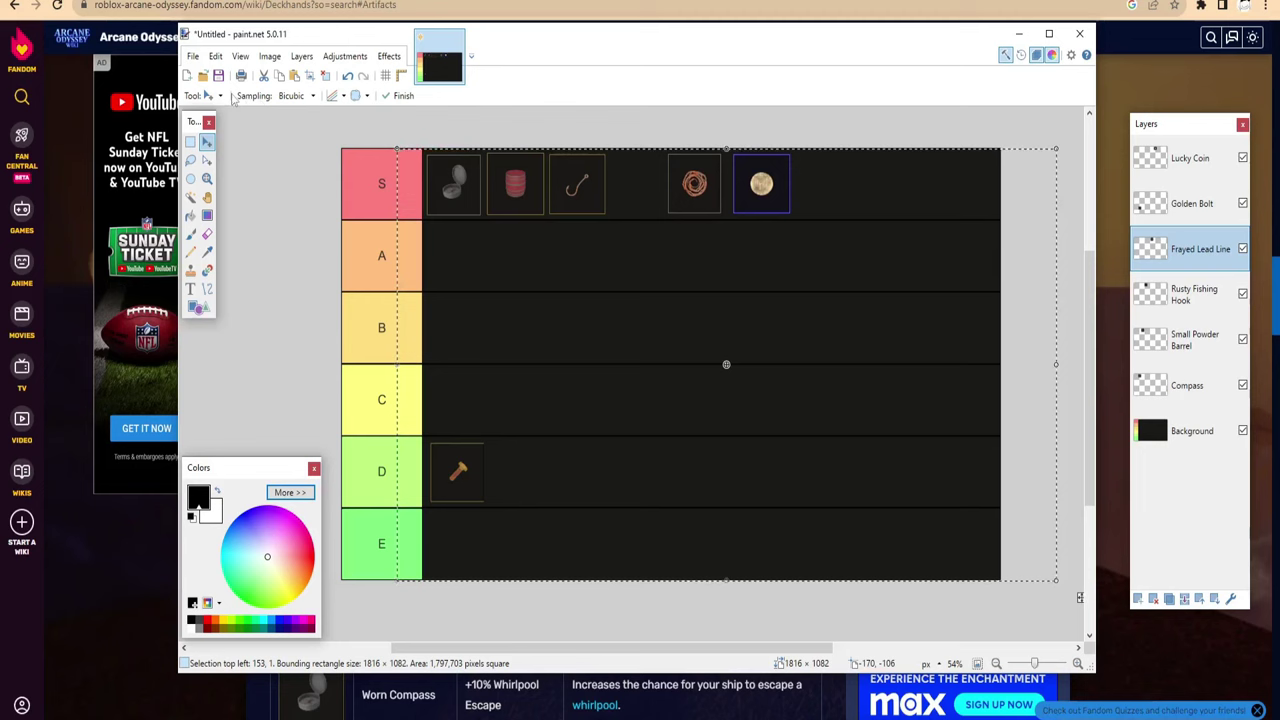
pyautogui.click(210, 95)
pyautogui.click(235, 219)
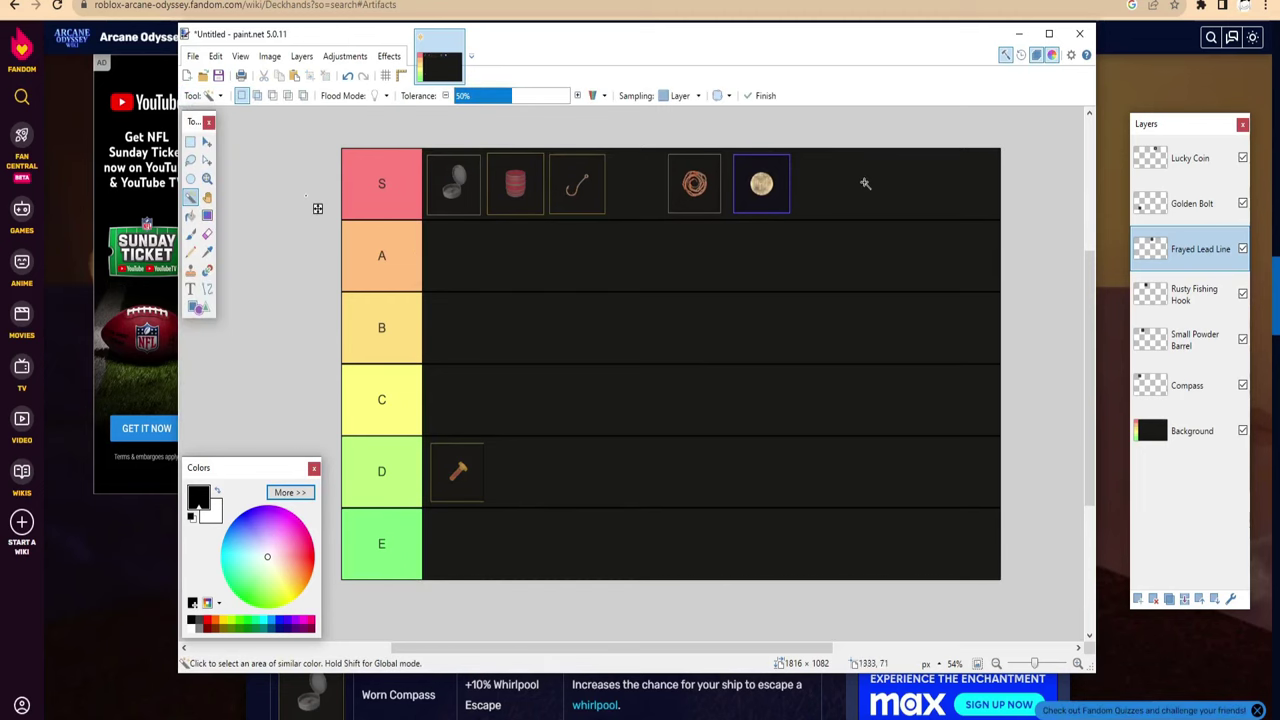
# Return to the wiki and review the remaining Artifacts table entries, from Rusty Fish Hook to Worn Compass.
pyautogui.click(1133, 88)
pyautogui.scroll(-2, 475, 355)
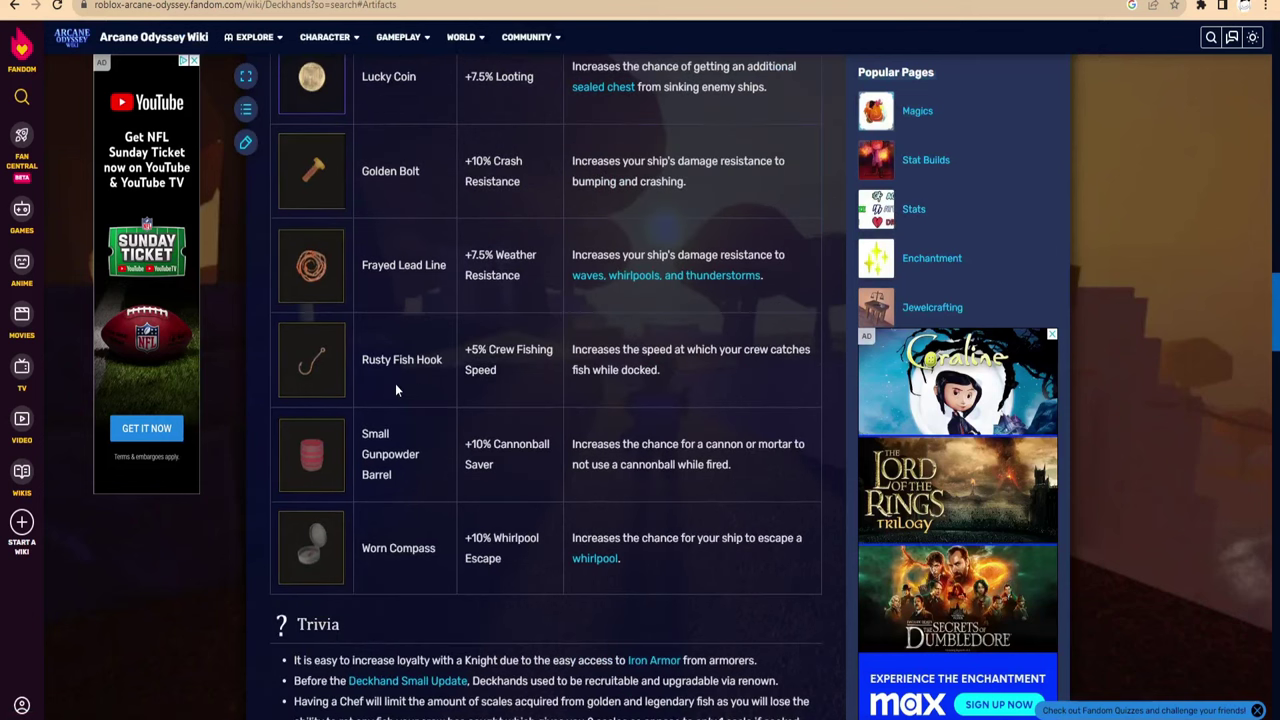
pyautogui.scroll(1, 412, 377)
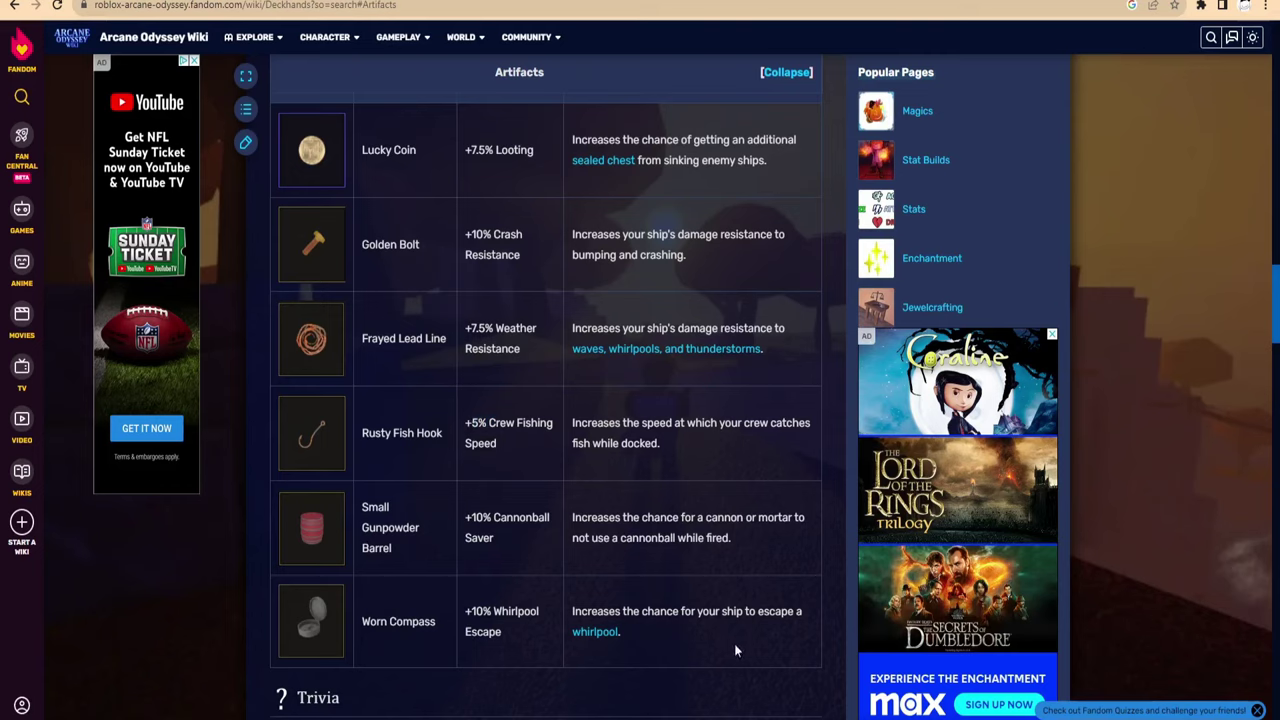
# Bring up Calculator, multiply 5 by 8, and minimize it to return to the wiki.
pyautogui.hotkey('alt', 'Tab')
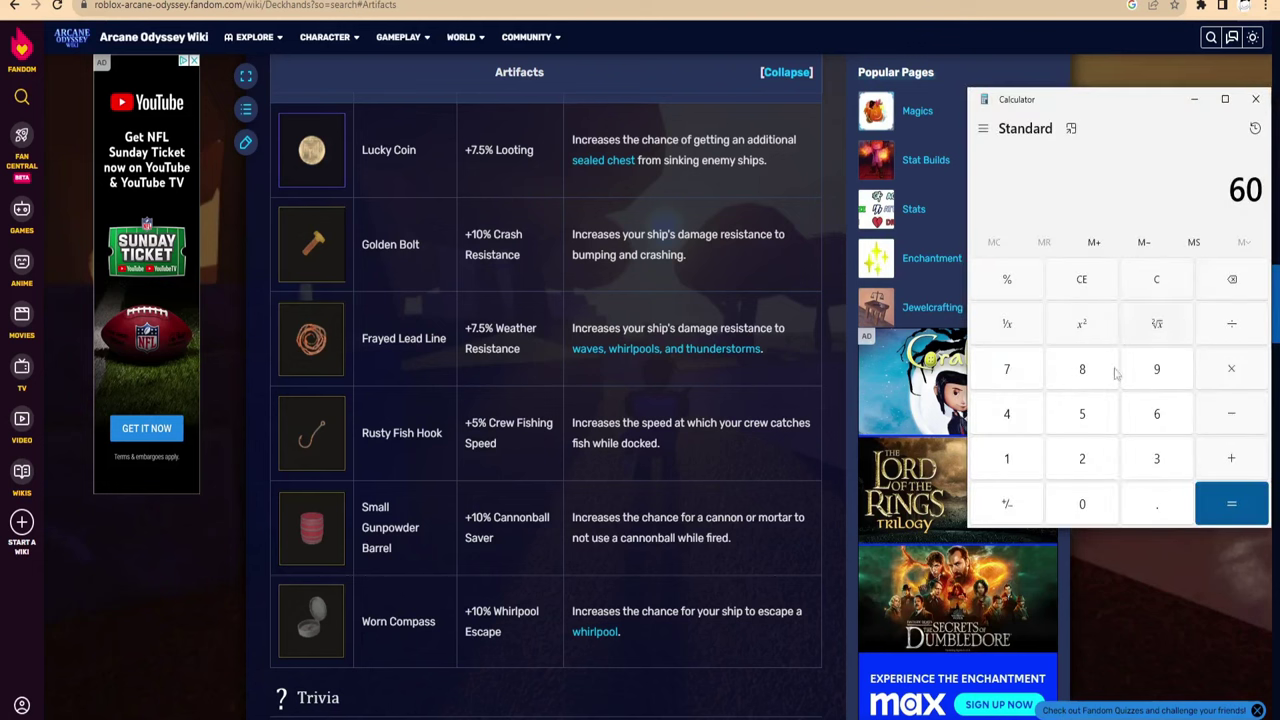
pyautogui.click(1082, 414)
pyautogui.click(1231, 368)
pyautogui.click(1082, 380)
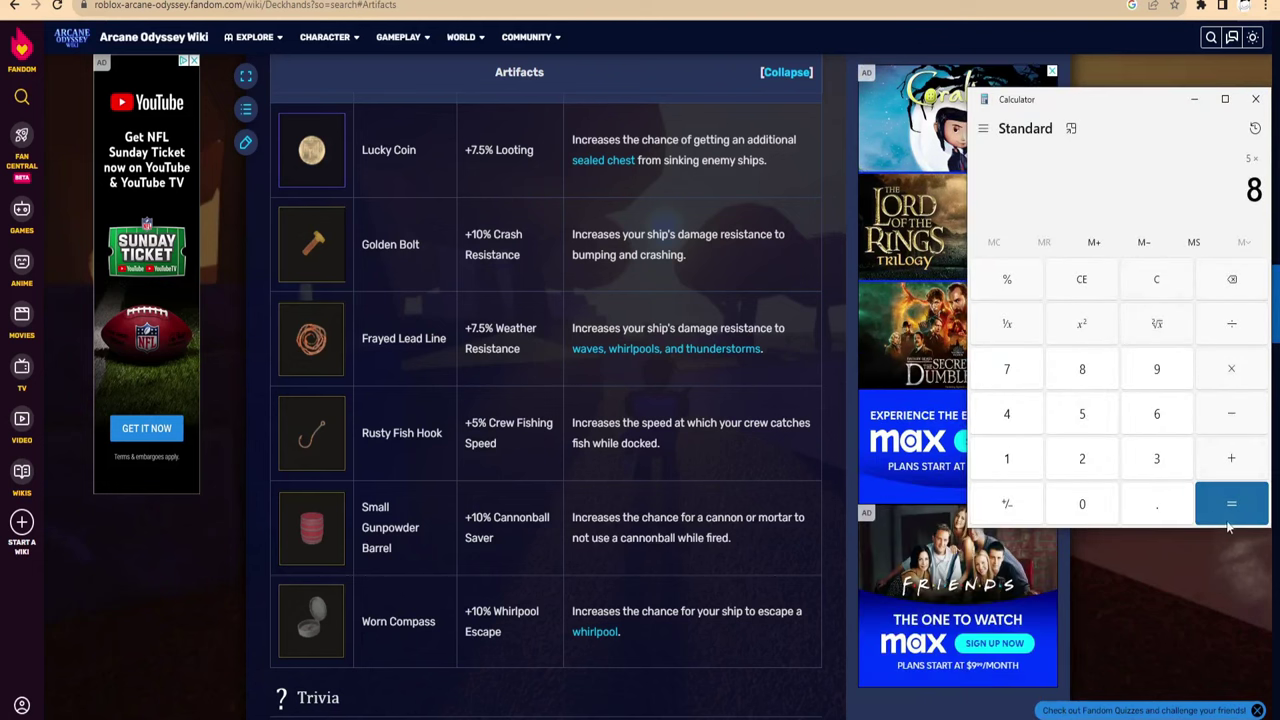
pyautogui.click(1231, 503)
pyautogui.click(1197, 100)
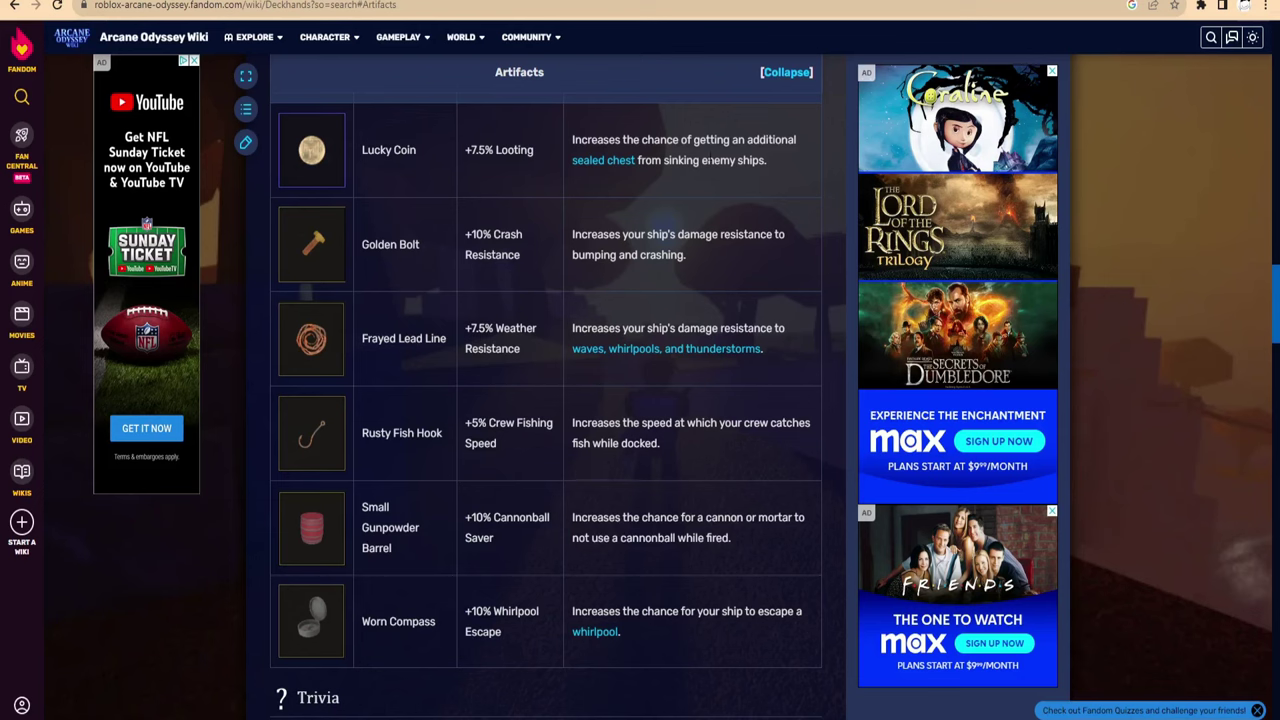
# Consult the v1.14.17 crew fishing notes on Trello, highlighting the sentence on the crew's catch rate, and return to the wiki.
pyautogui.hotkey('ctrl', 'Tab')
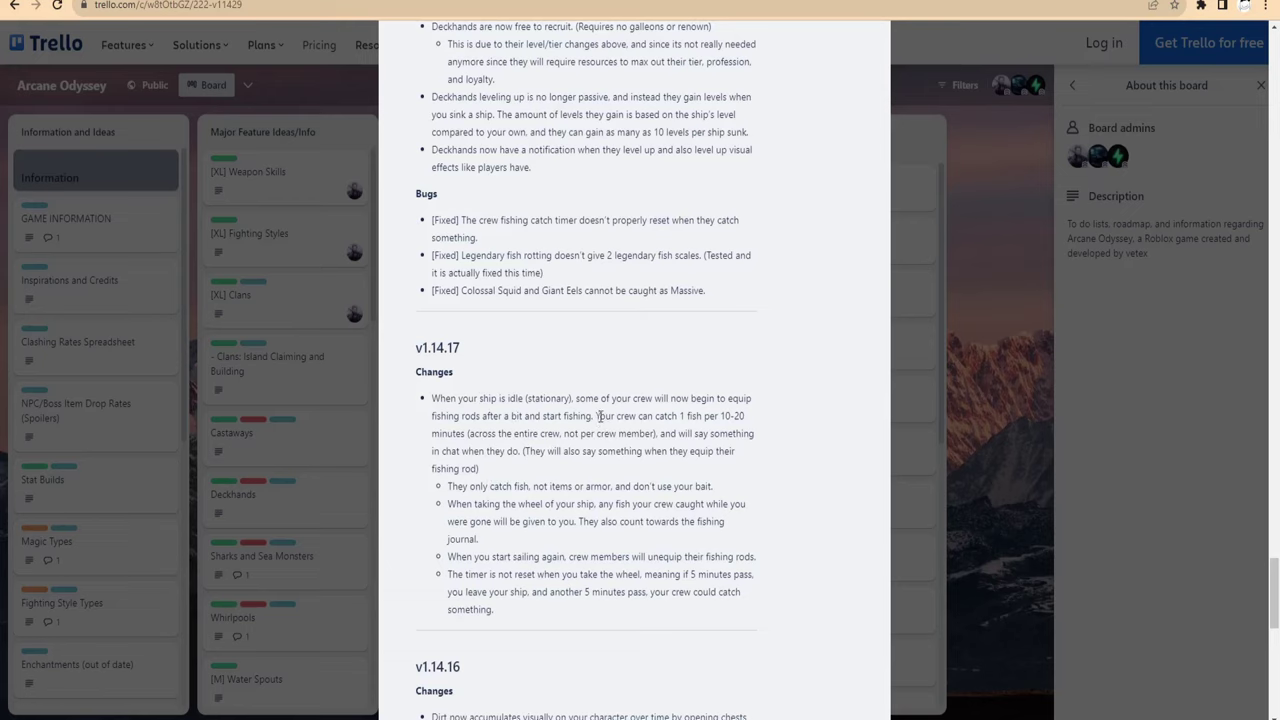
pyautogui.moveTo(596, 416); pyautogui.dragTo(656, 434)
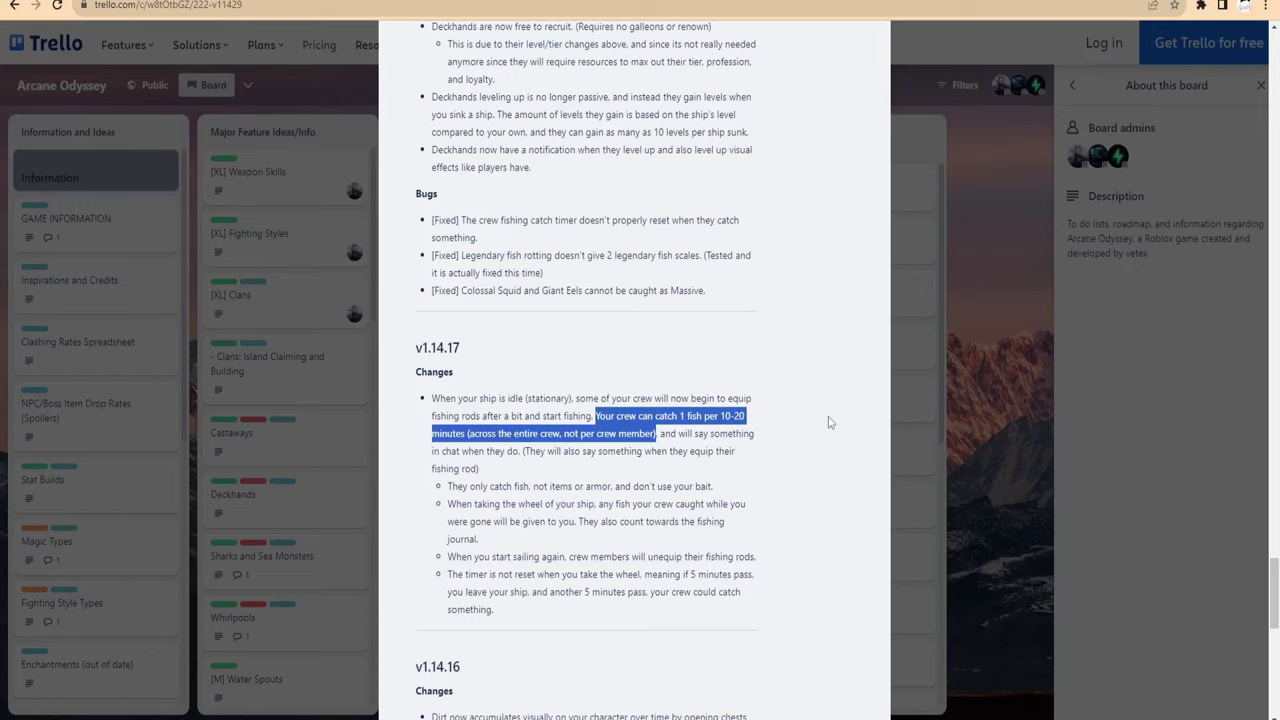
pyautogui.click(765, 405)
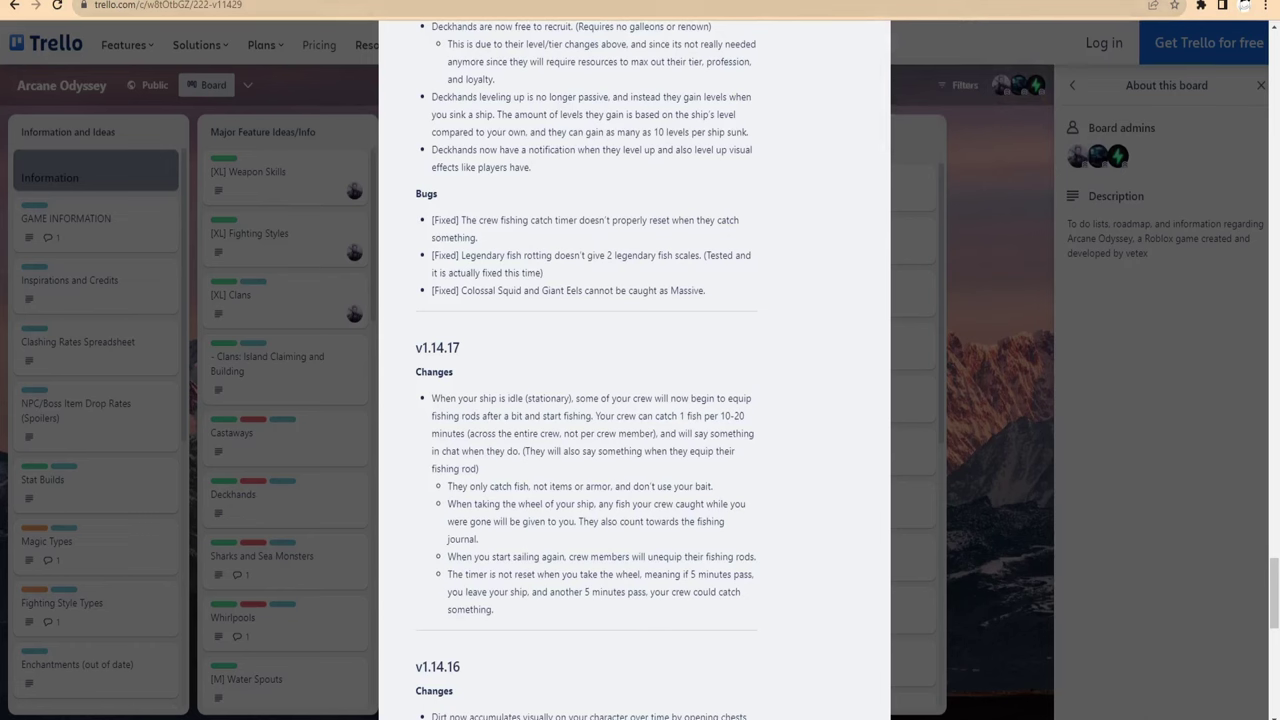
pyautogui.hotkey('ctrl', 'Tab')
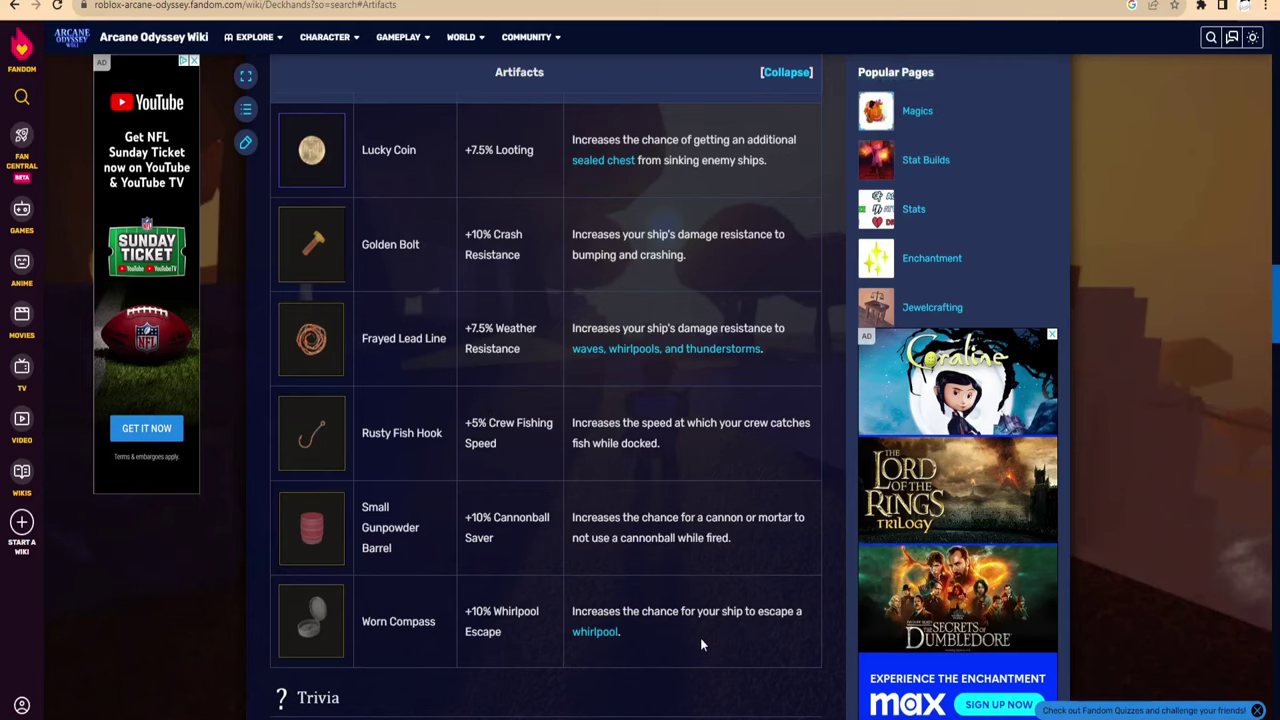
# Switch to paint.net, move the Rusty Fishing Hook layer's image to the start of the B tier, and clear the selection.
pyautogui.hotkey('alt', 'Tab')
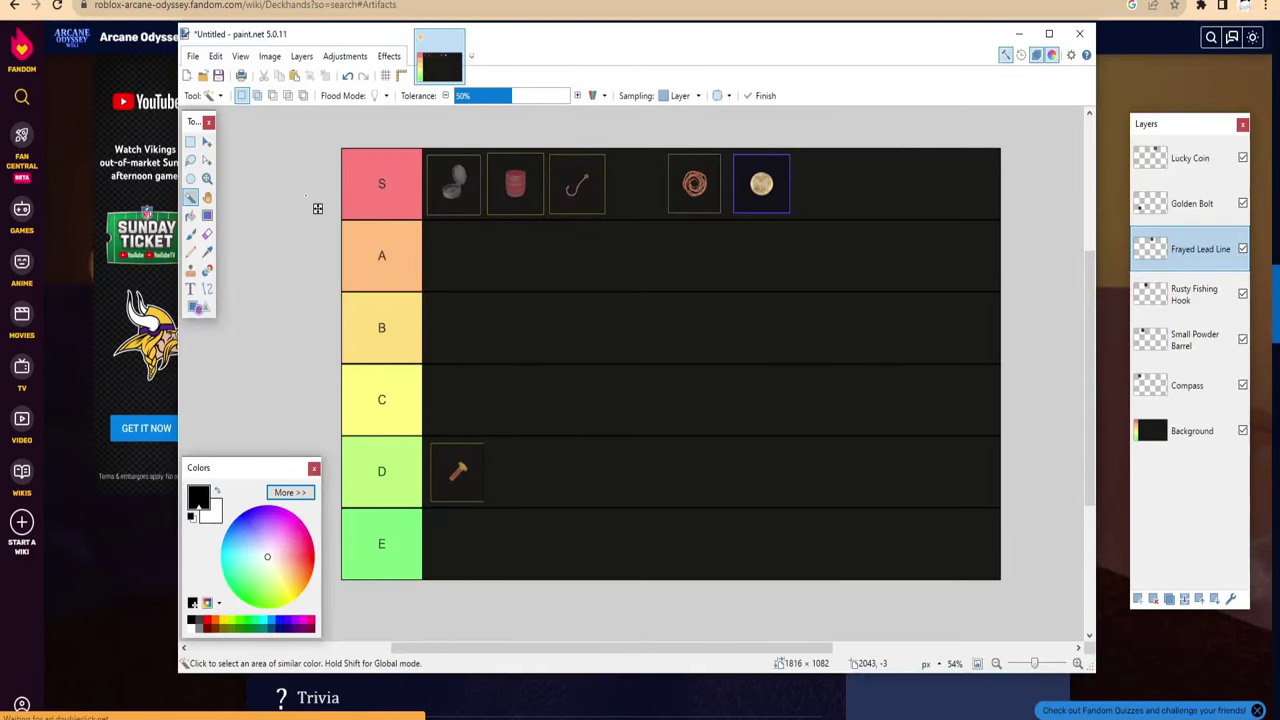
pyautogui.hotkey('alt', 'Tab')
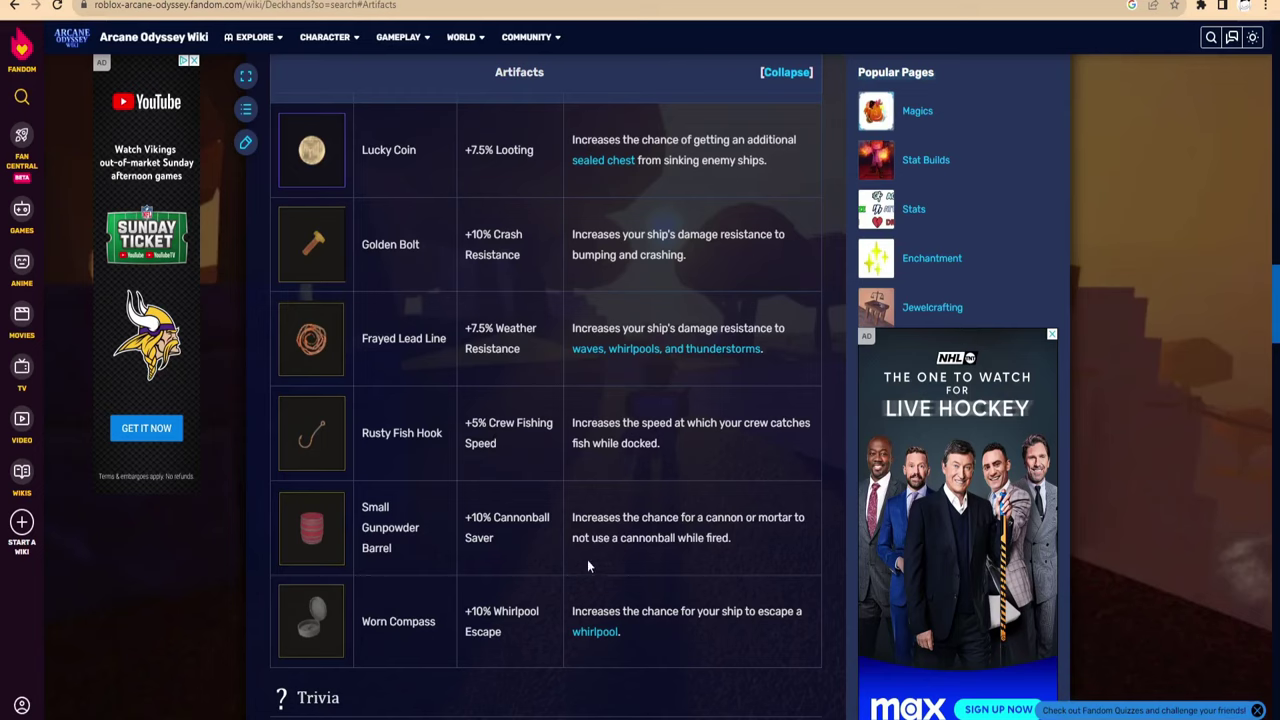
pyautogui.click(705, 650)
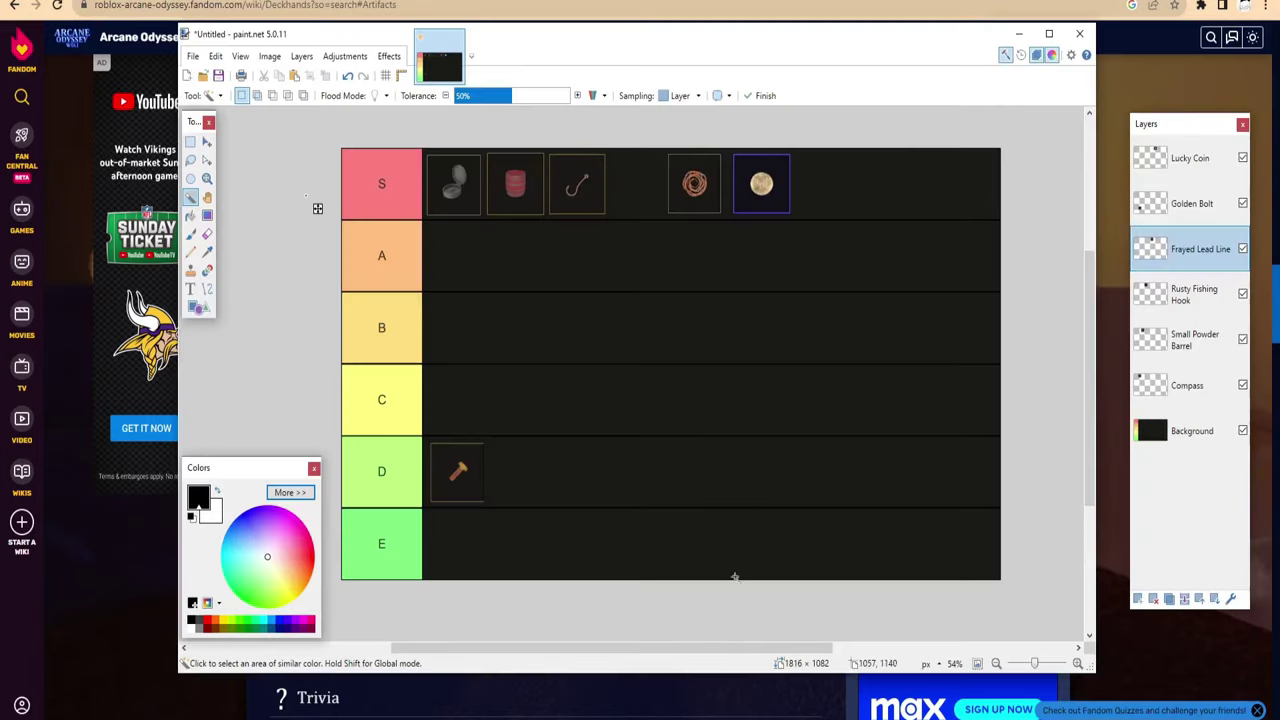
pyautogui.click(1180, 300)
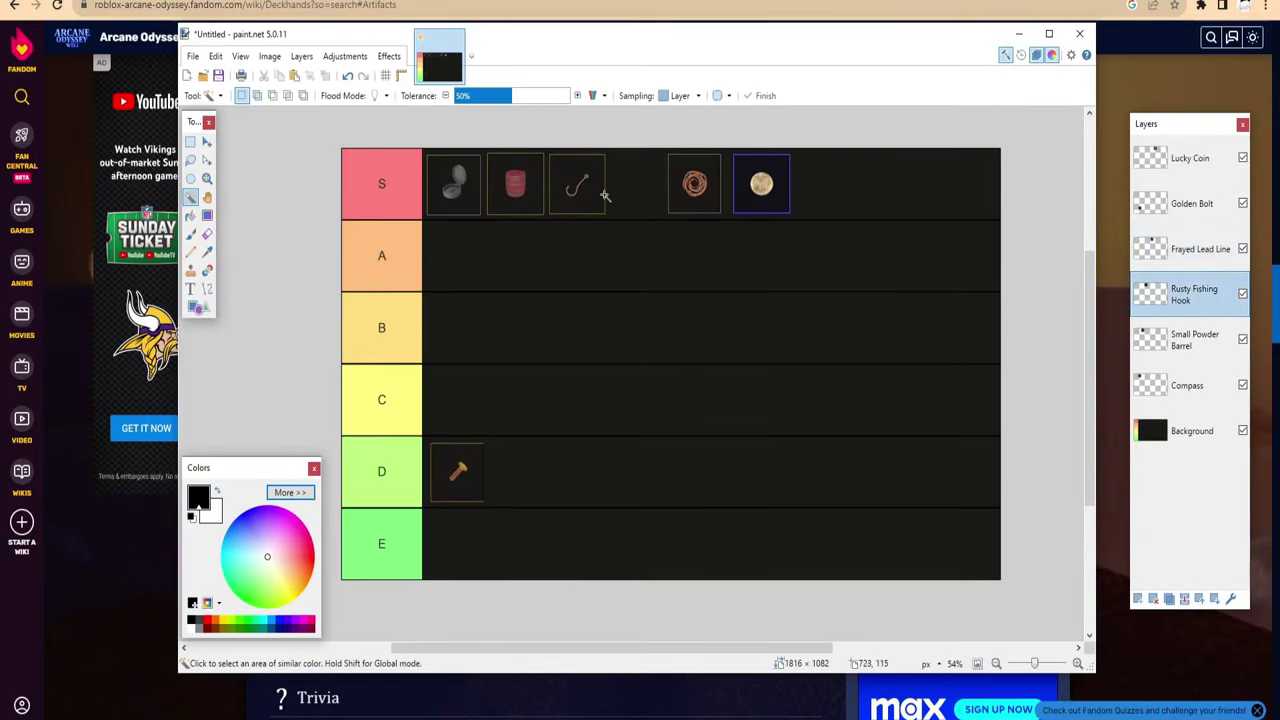
pyautogui.click(192, 96)
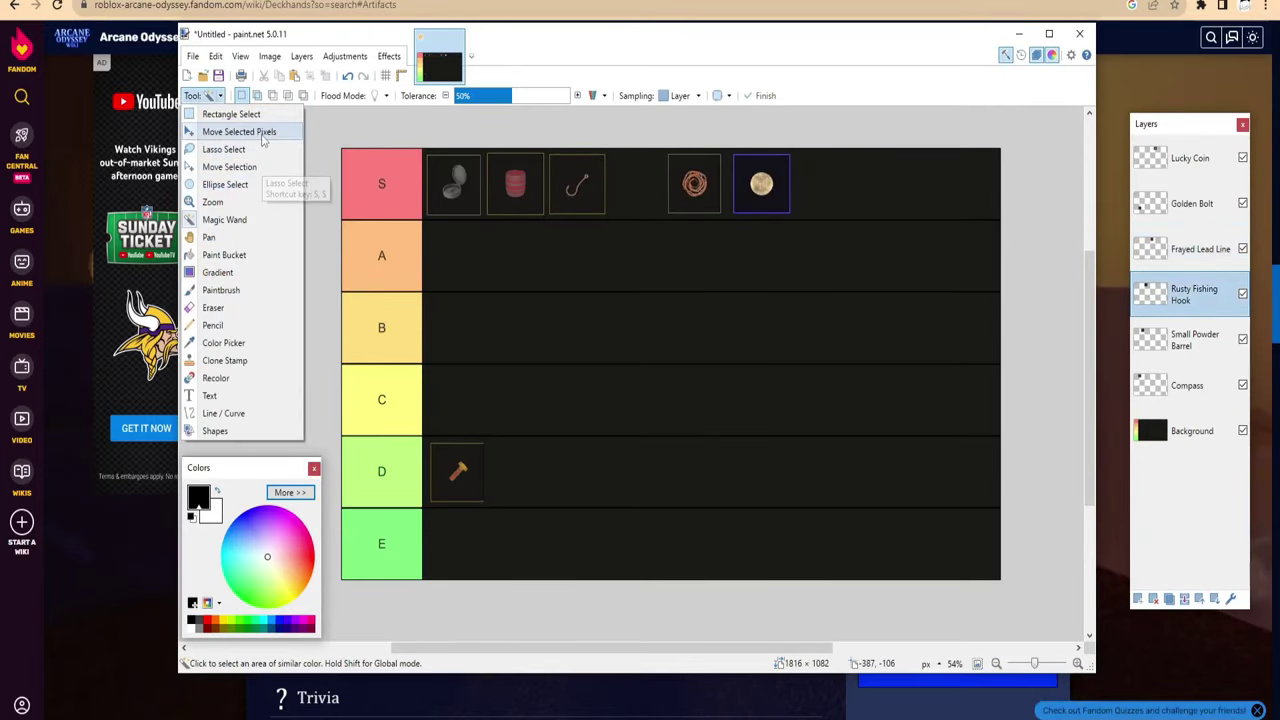
pyautogui.click(240, 131)
pyautogui.moveTo(587, 184); pyautogui.dragTo(469, 330)
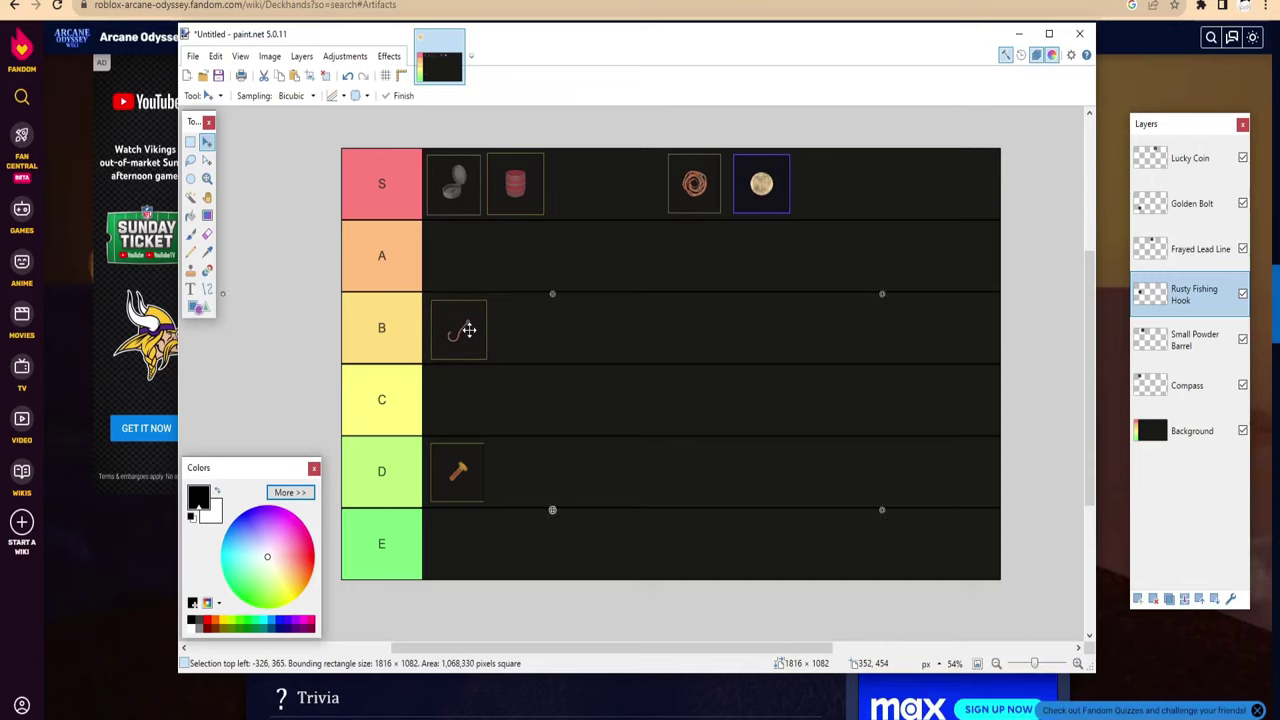
pyautogui.click(220, 96)
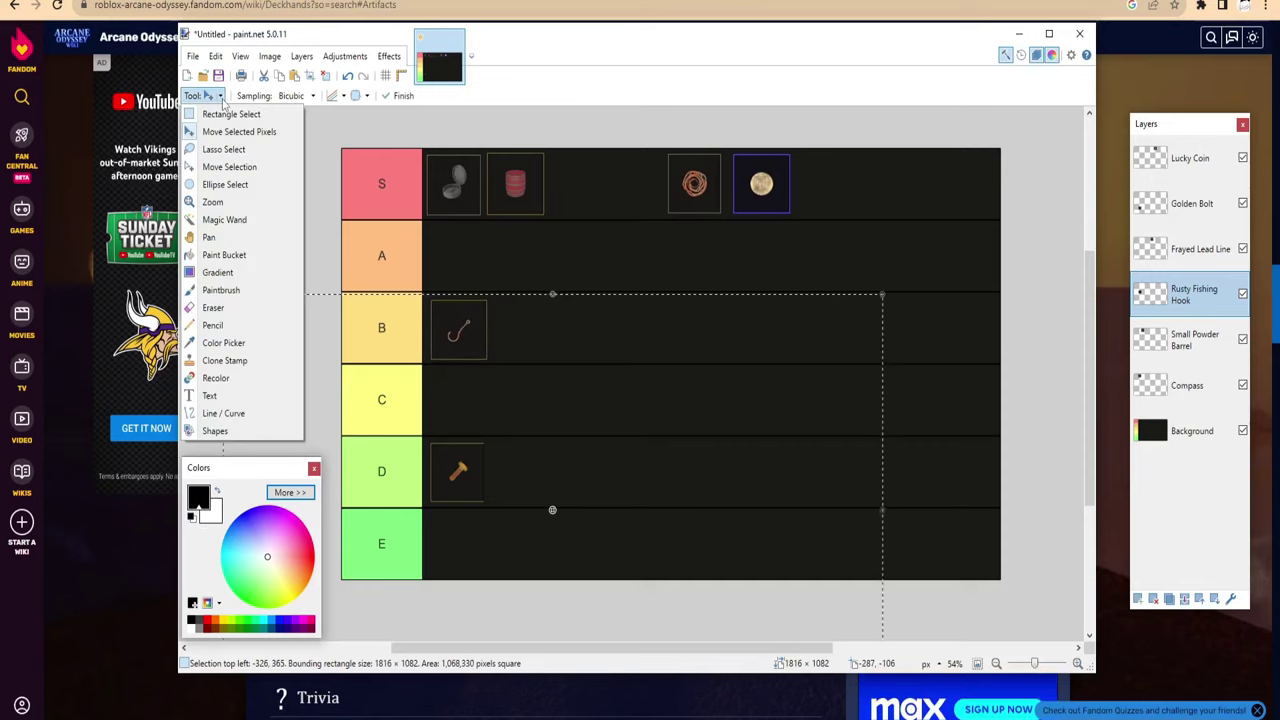
pyautogui.click(234, 219)
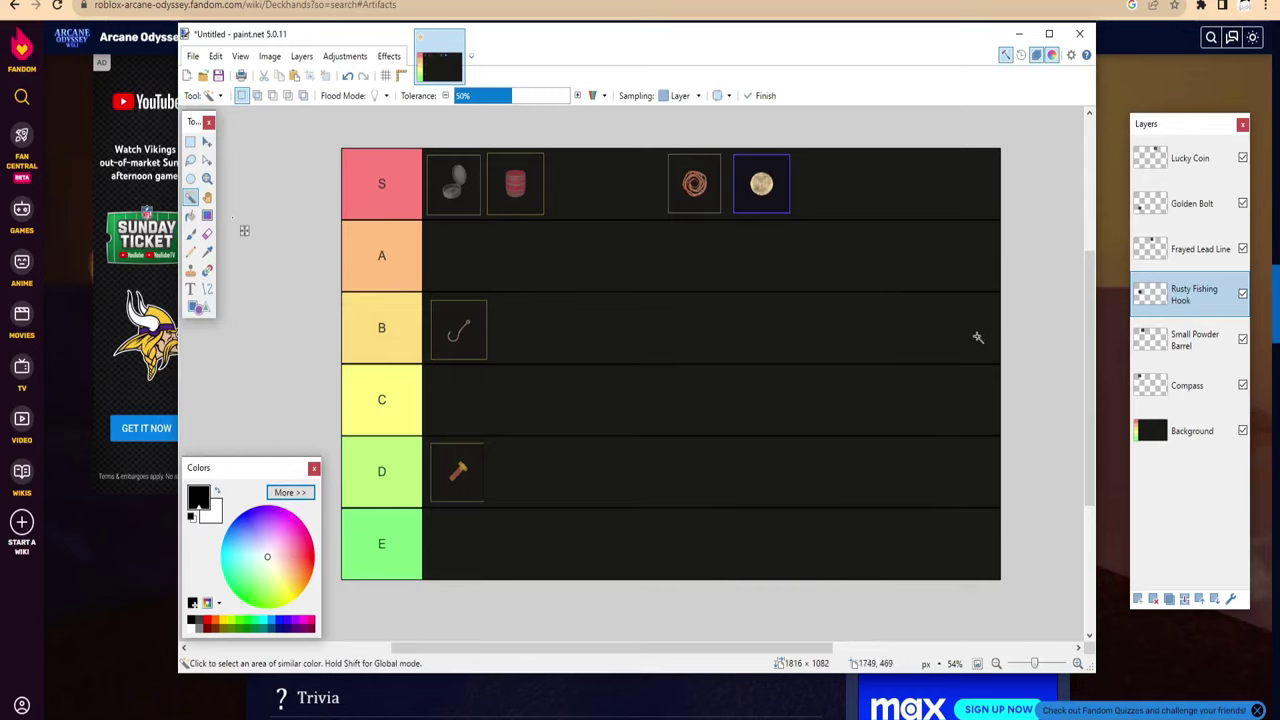
# Move the Golden Bolt layer's image up to the start of the C tier and clear the selection.
pyautogui.click(1195, 210)
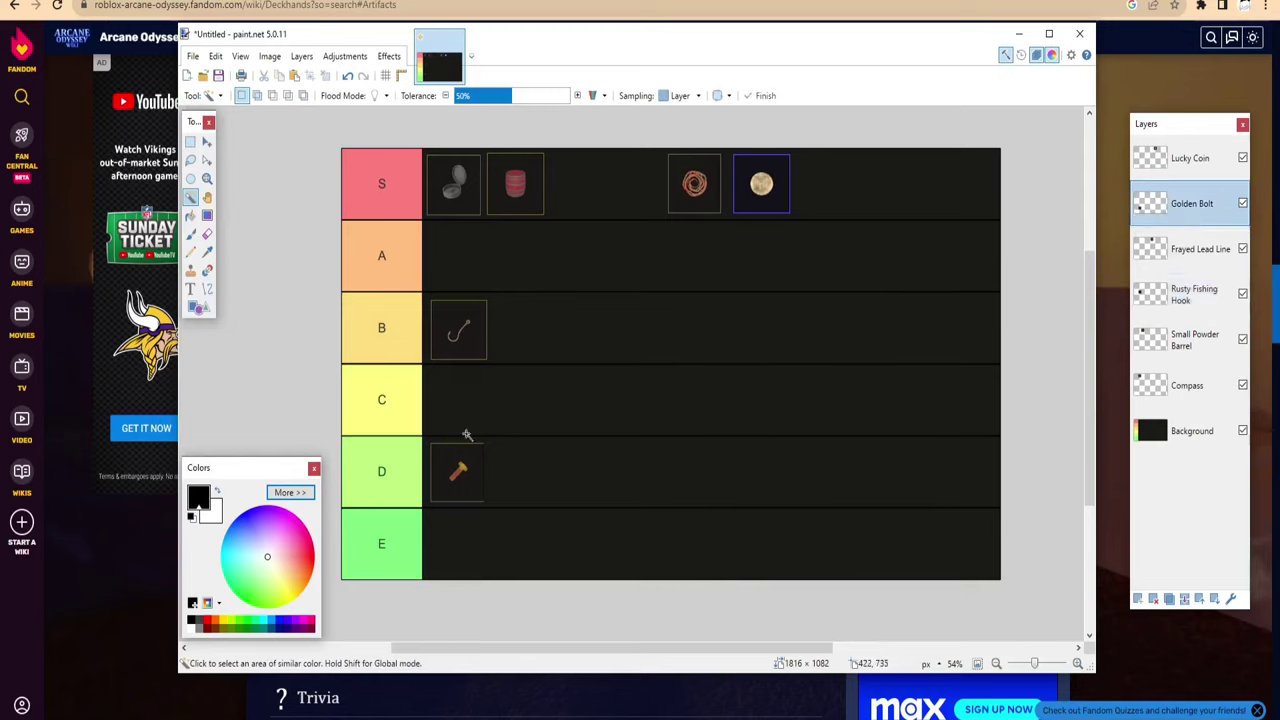
pyautogui.click(213, 96)
pyautogui.click(237, 134)
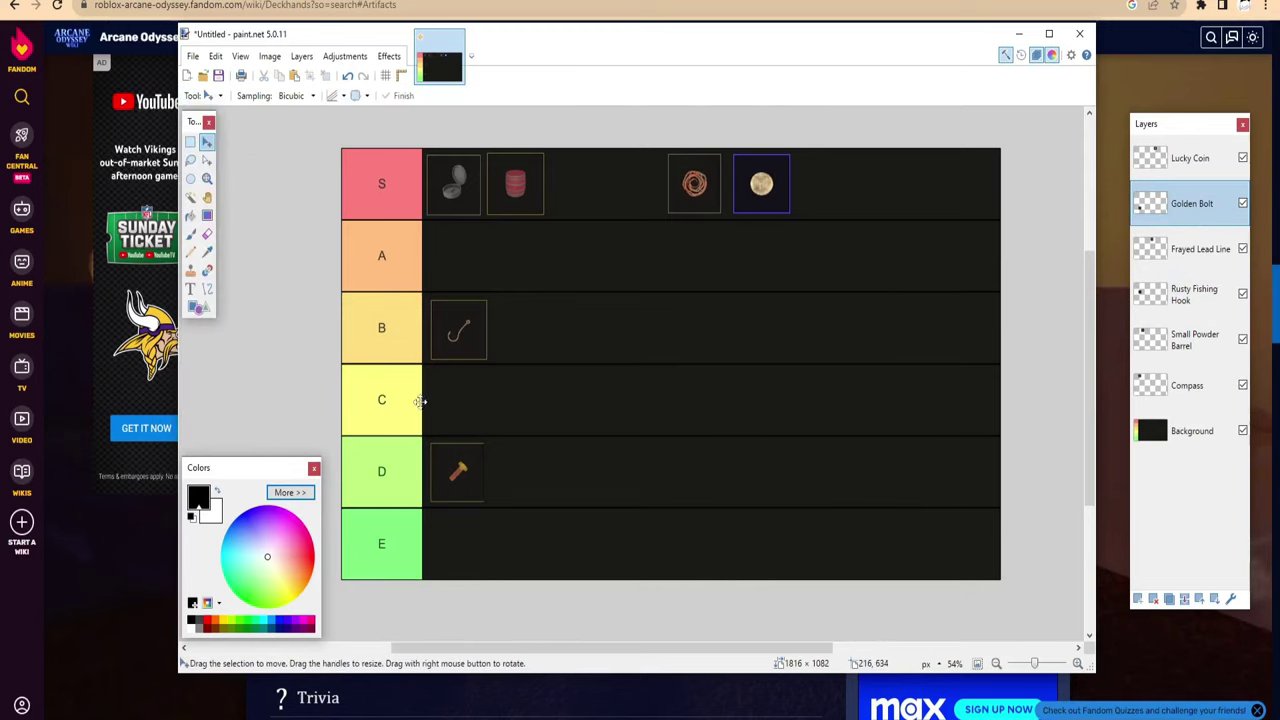
pyautogui.moveTo(462, 470); pyautogui.dragTo(470, 400)
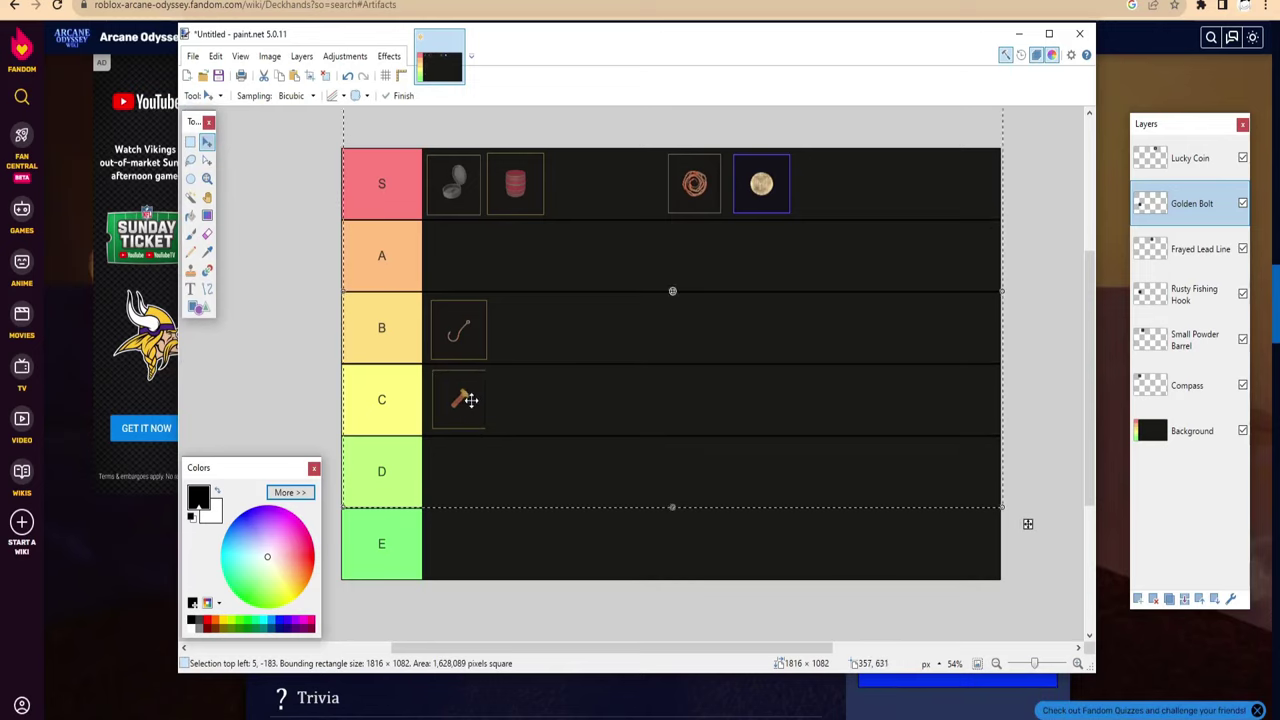
pyautogui.click(213, 96)
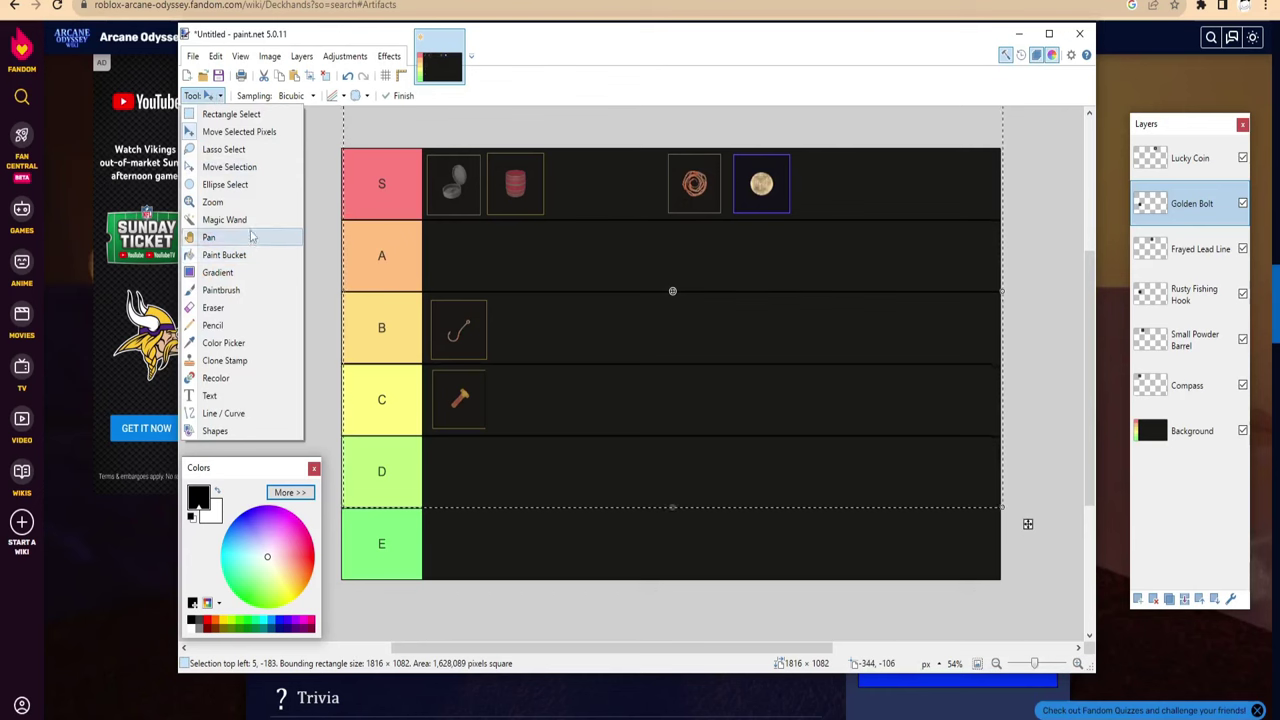
pyautogui.click(248, 219)
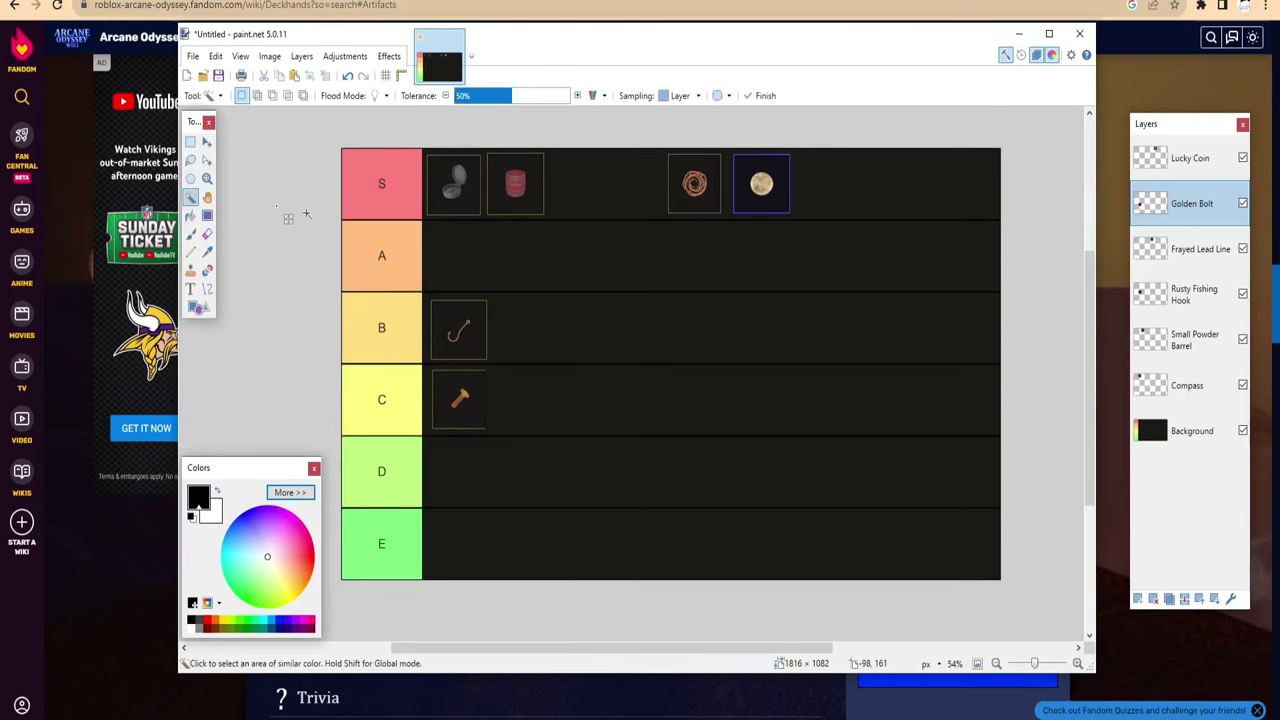
# Return to the wiki and examine the Small Gunpowder Barrel's cannonball saver effect, highlighting the effect text.
pyautogui.click(144, 626)
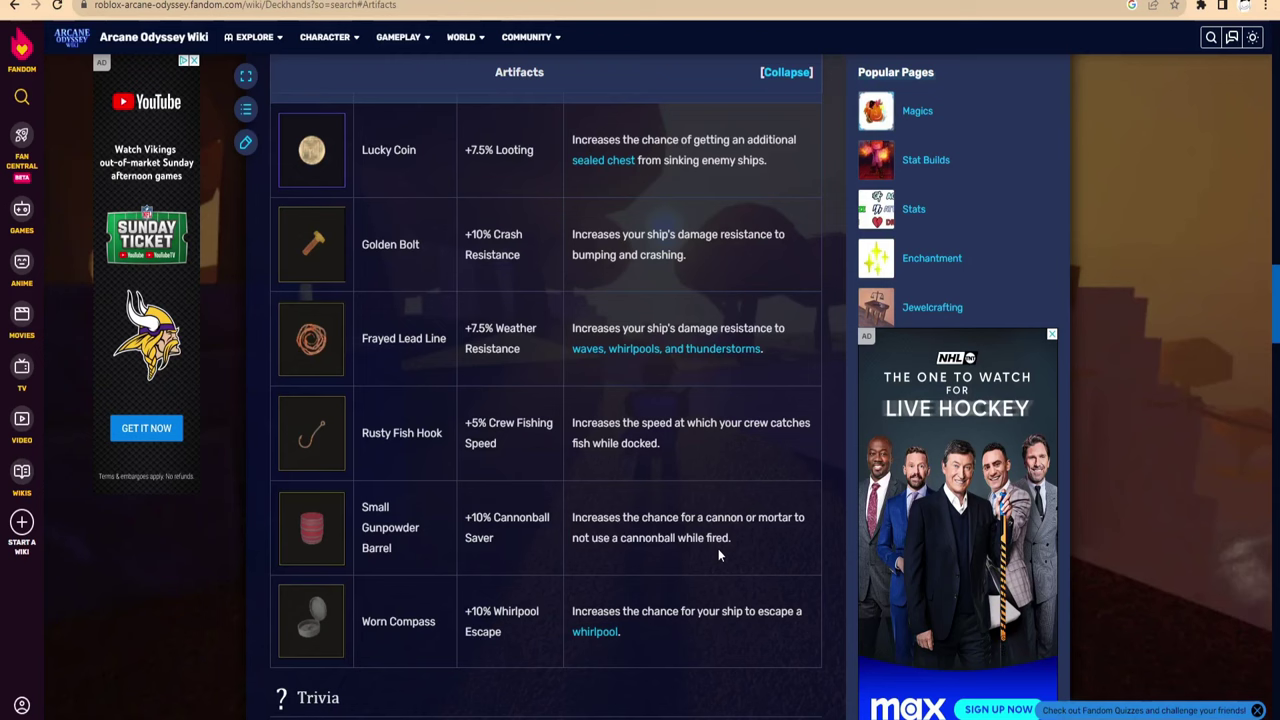
pyautogui.moveTo(464, 514); pyautogui.dragTo(541, 530)
pyautogui.click(541, 530)
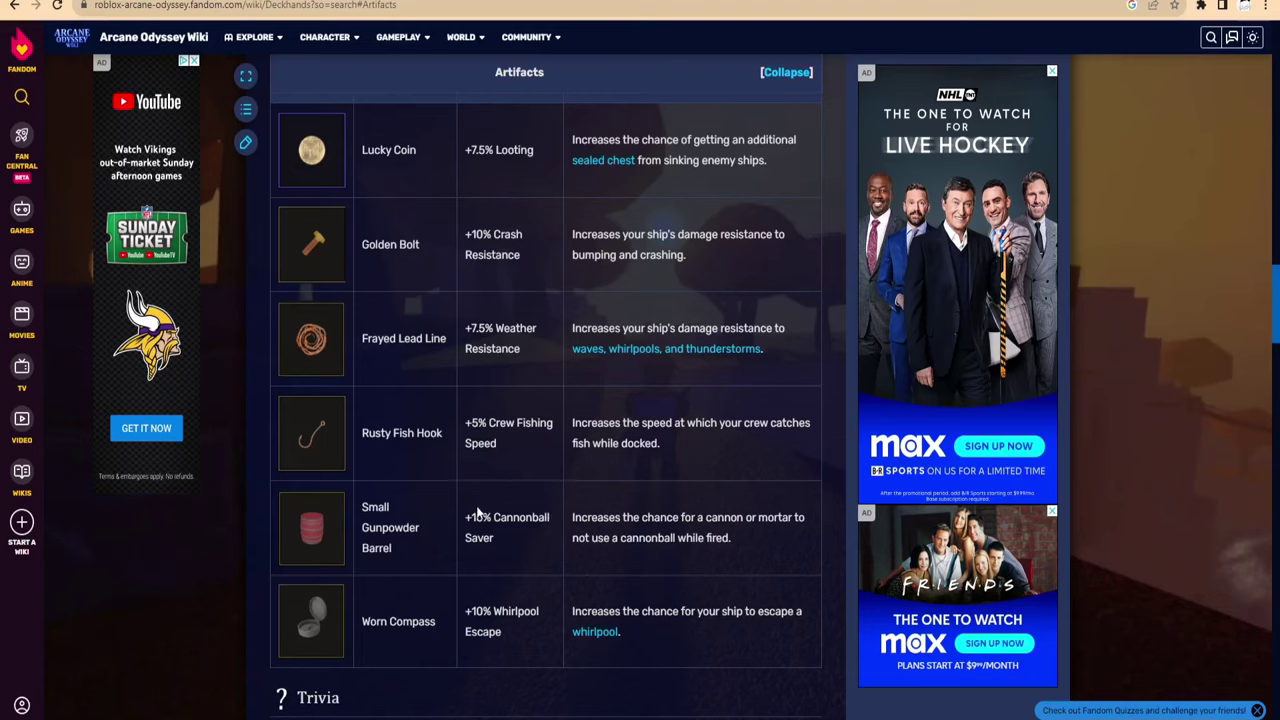
# Compare the Lucky Coin with the Small Gunpowder Barrel in the Artifacts table, highlighting their names and the barrel's percentage.
pyautogui.moveTo(362, 150); pyautogui.dragTo(414, 150)
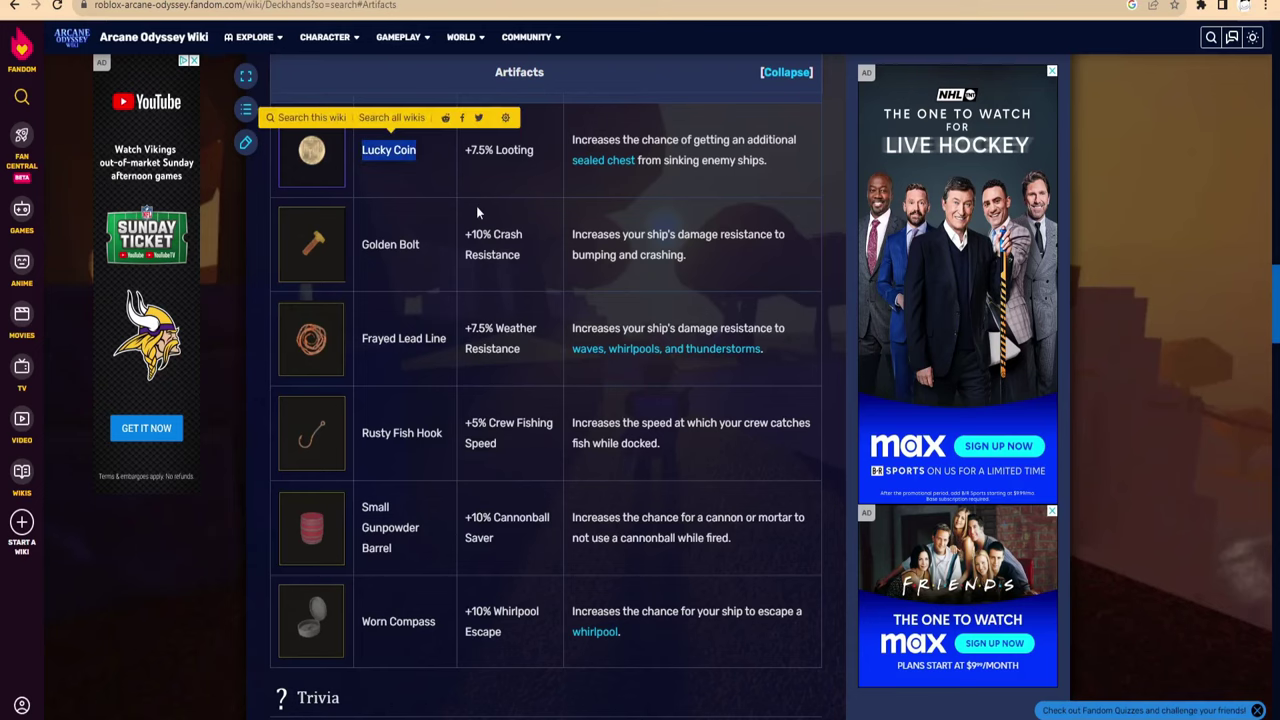
pyautogui.click(396, 513)
pyautogui.moveTo(362, 507); pyautogui.dragTo(420, 542)
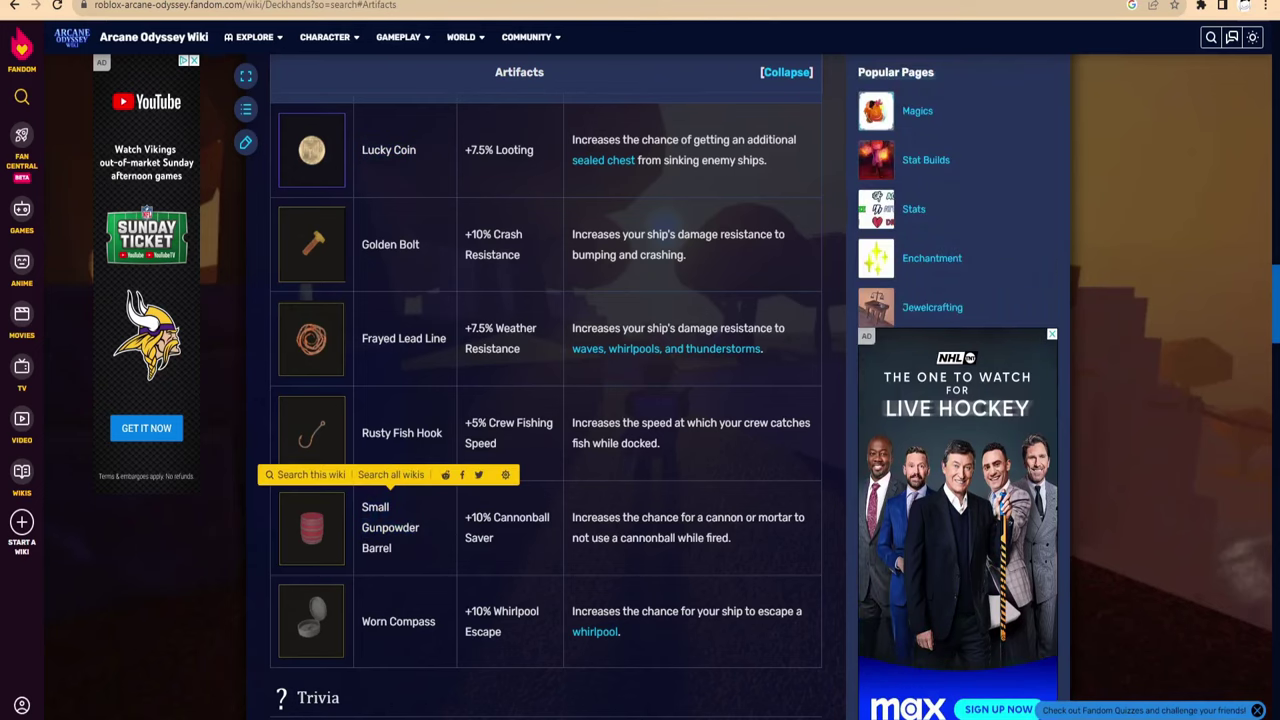
pyautogui.click(408, 286)
pyautogui.moveTo(362, 155); pyautogui.dragTo(444, 154)
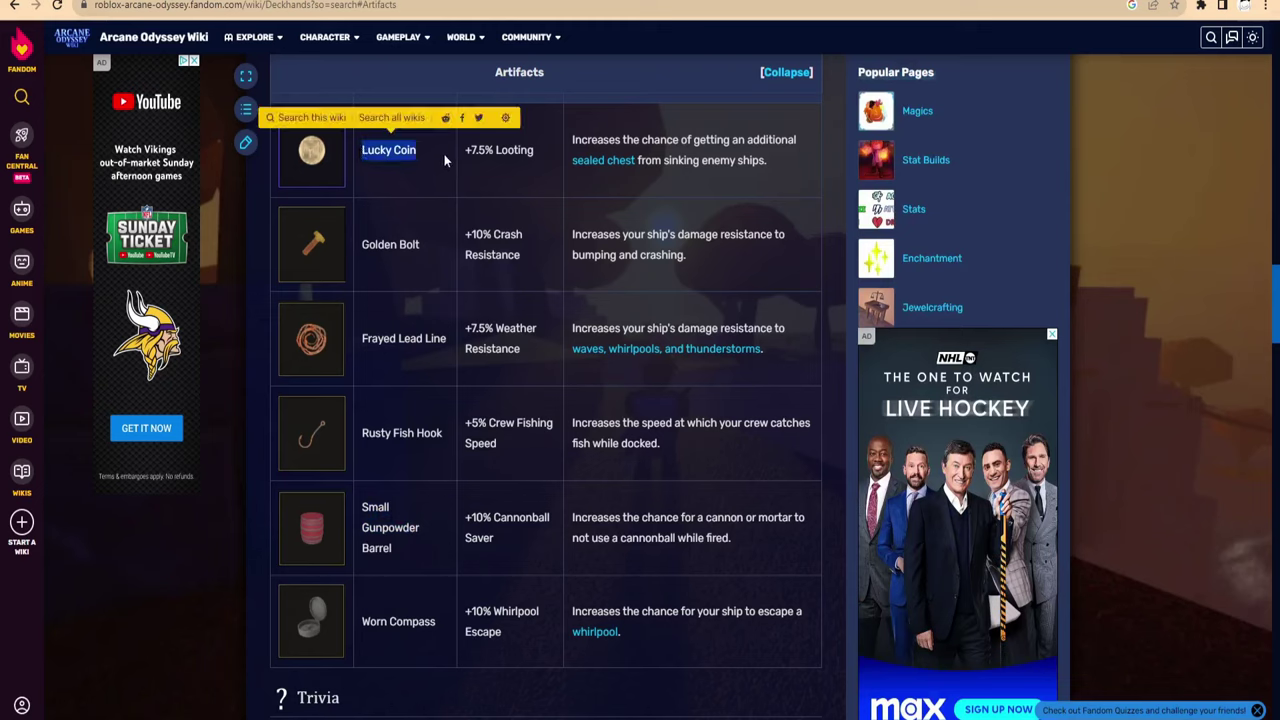
pyautogui.click(481, 214)
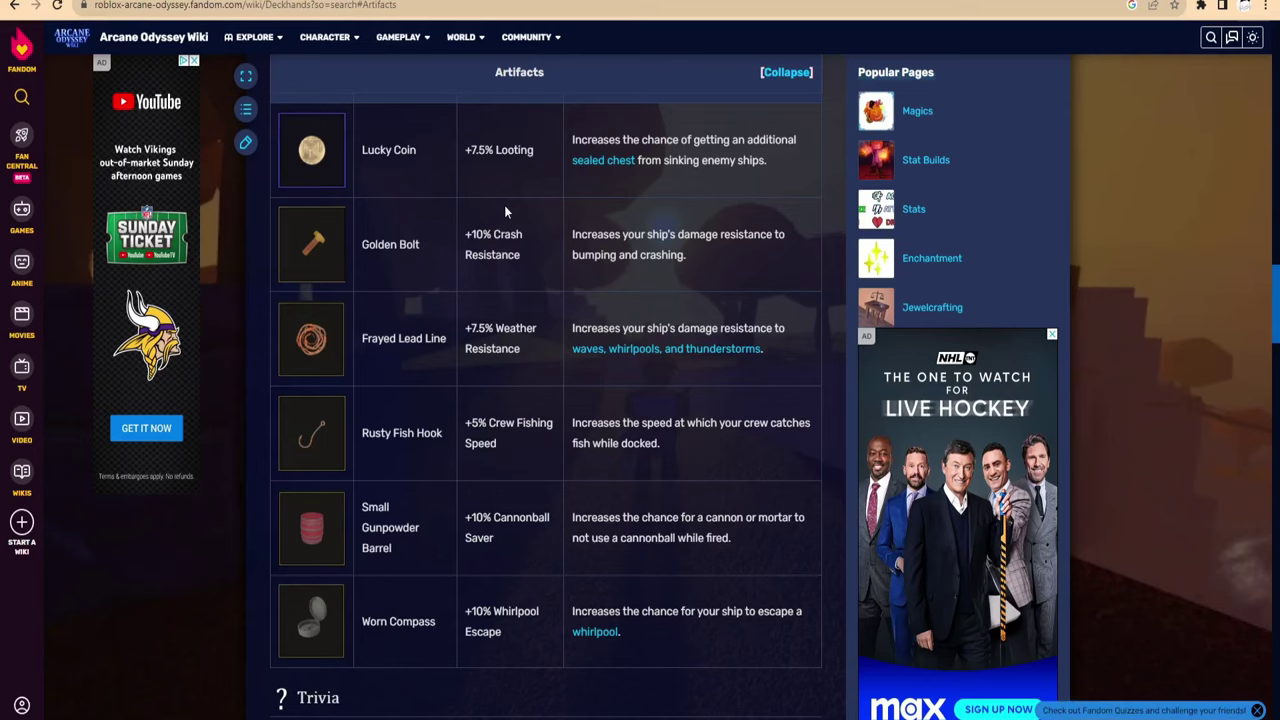
pyautogui.moveTo(465, 517); pyautogui.dragTo(500, 517)
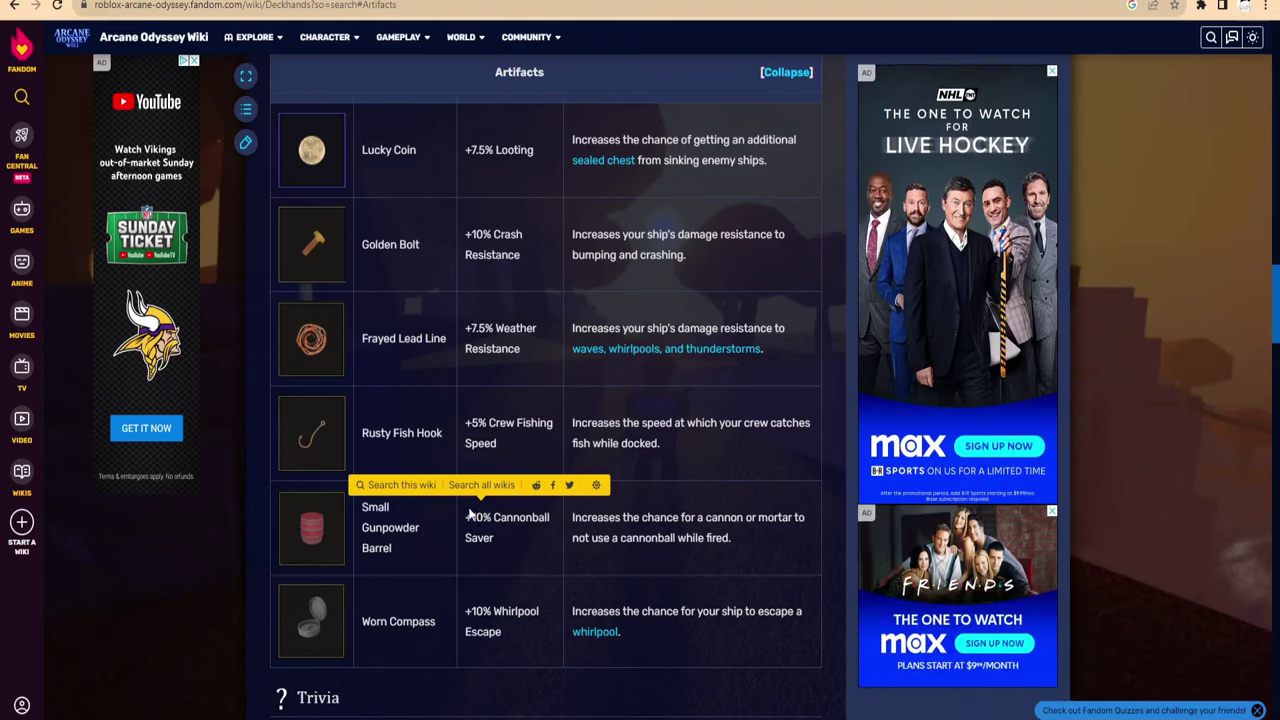
pyautogui.click(492, 537)
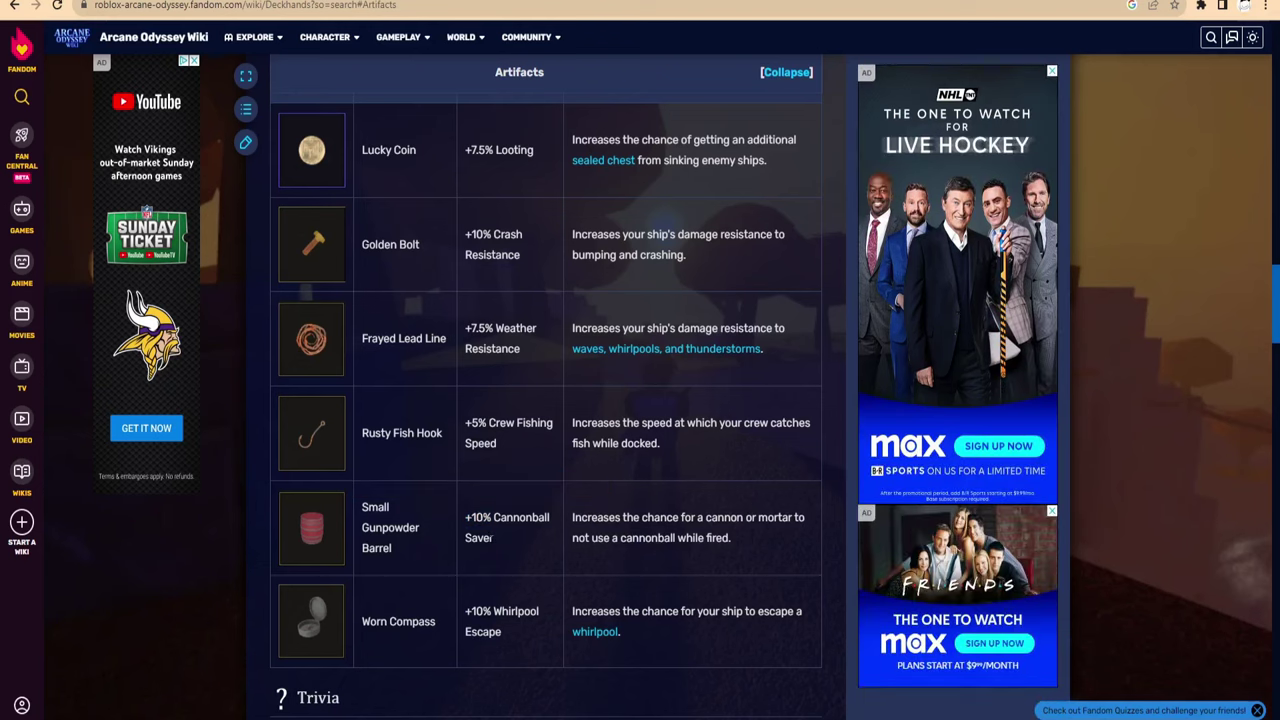
pyautogui.moveTo(362, 150); pyautogui.dragTo(440, 157)
pyautogui.click(461, 233)
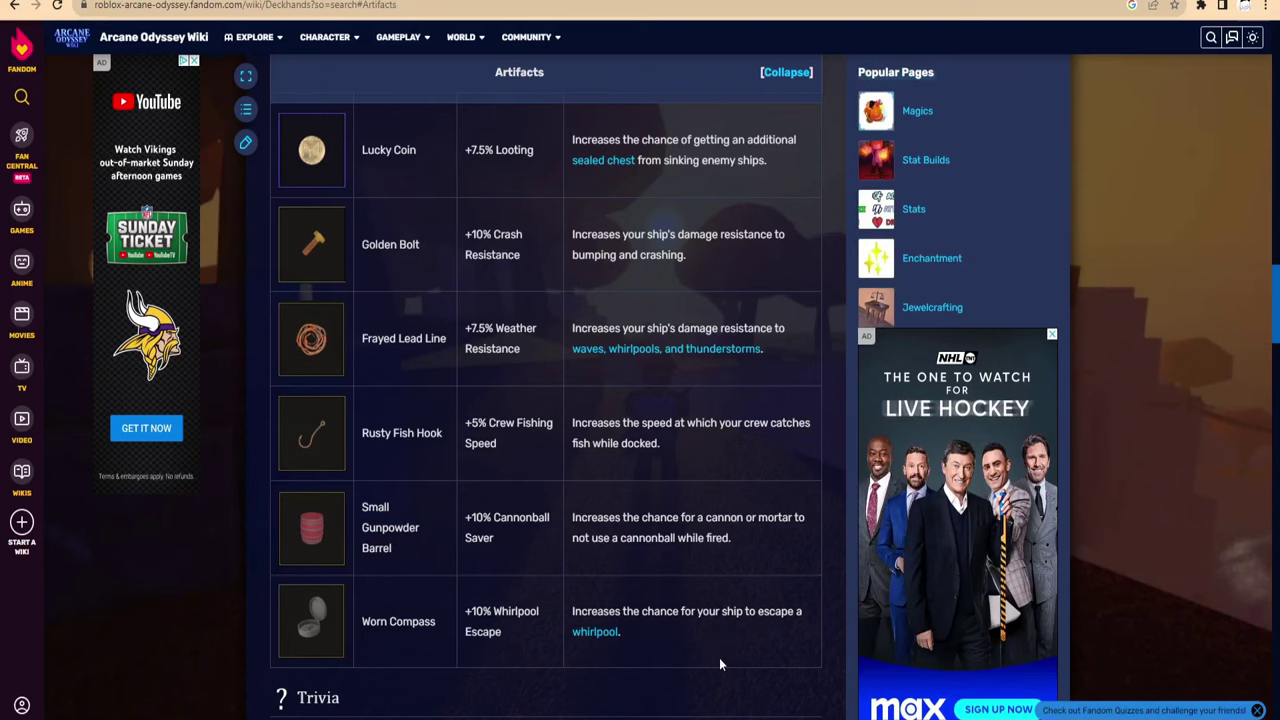
# Switch to paint.net, move the Small Powder Barrel layer's image to the start of the D tier, and clear the selection.
pyautogui.hotkey('alt', 'Tab')
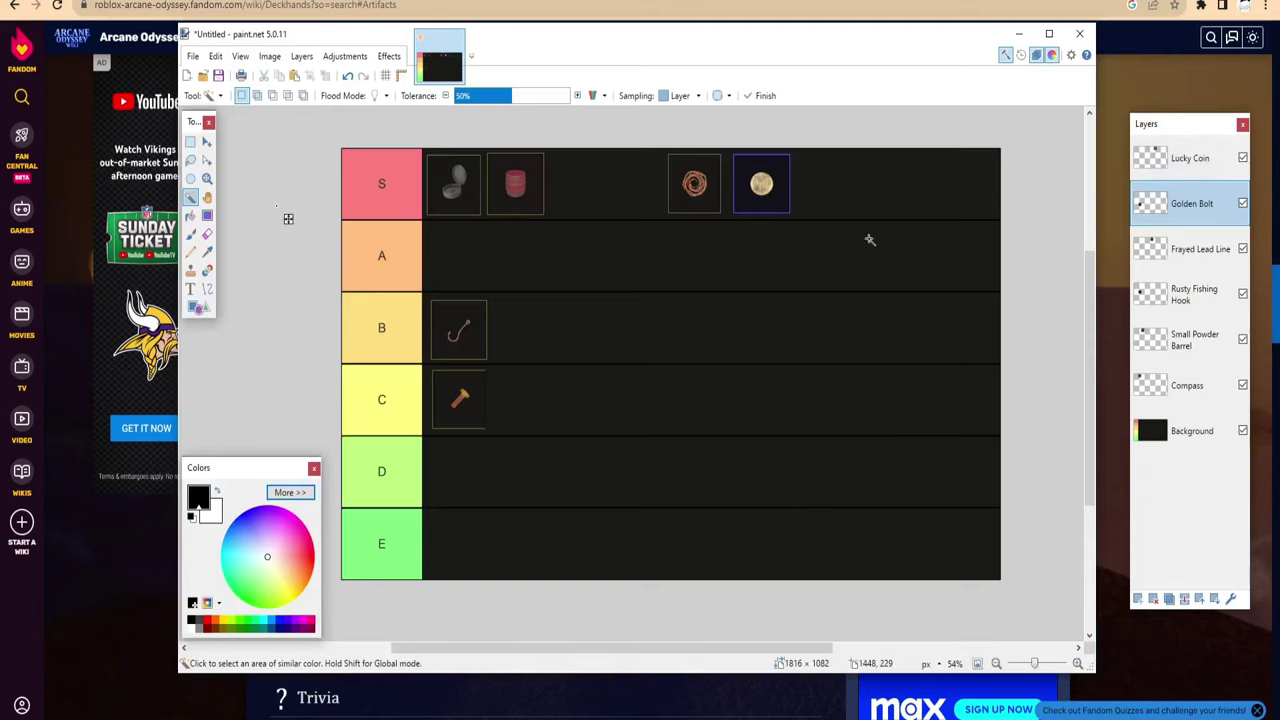
pyautogui.click(1180, 352)
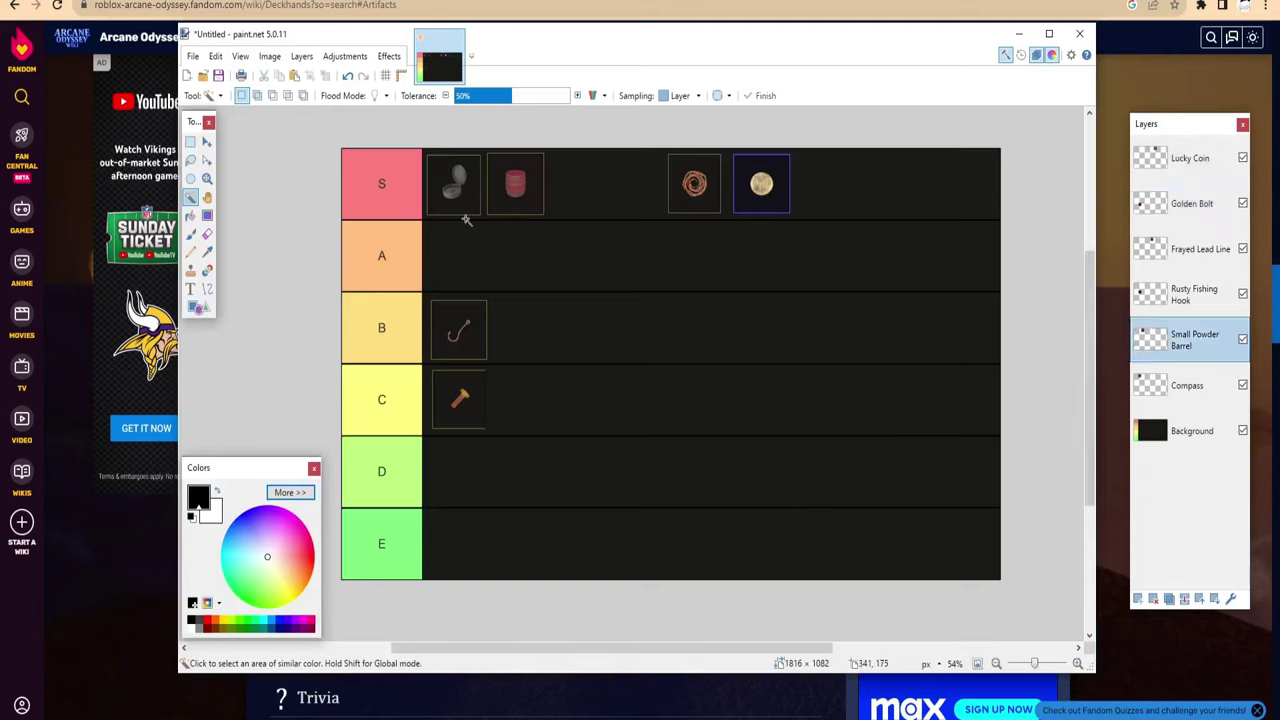
pyautogui.press('m')
pyautogui.moveTo(499, 174); pyautogui.dragTo(464, 453)
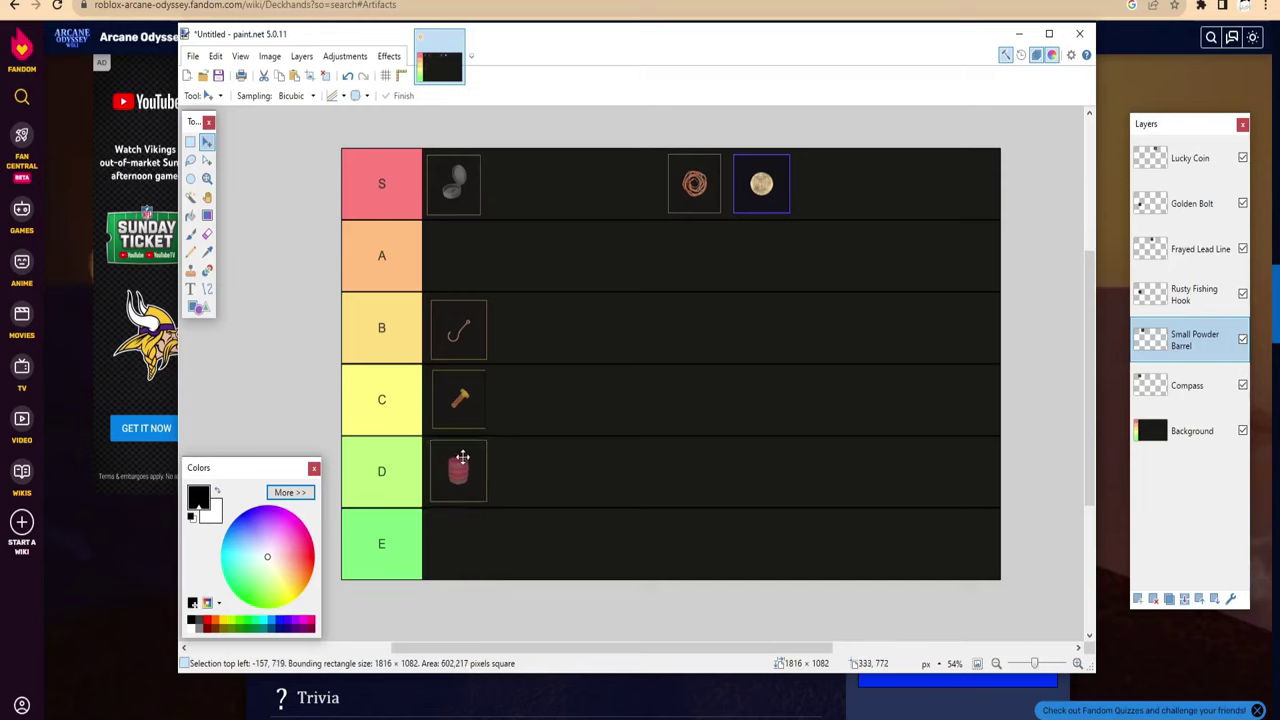
pyautogui.click(218, 96)
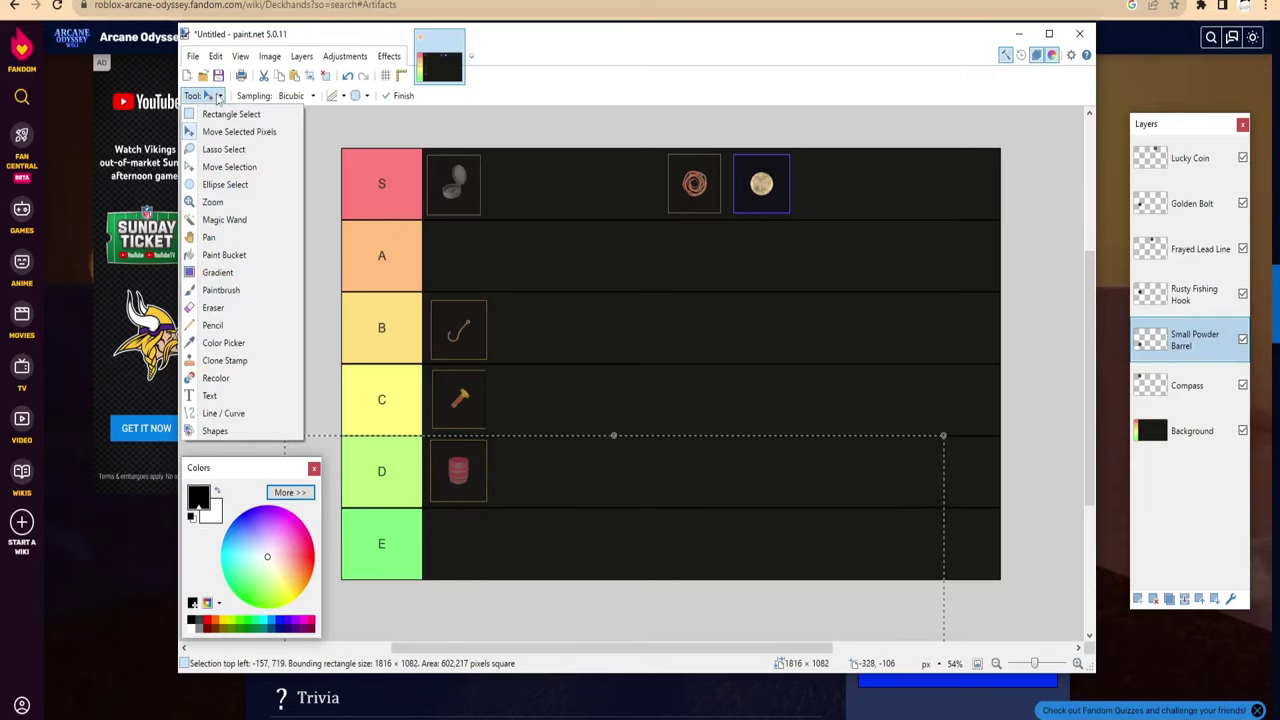
pyautogui.click(252, 220)
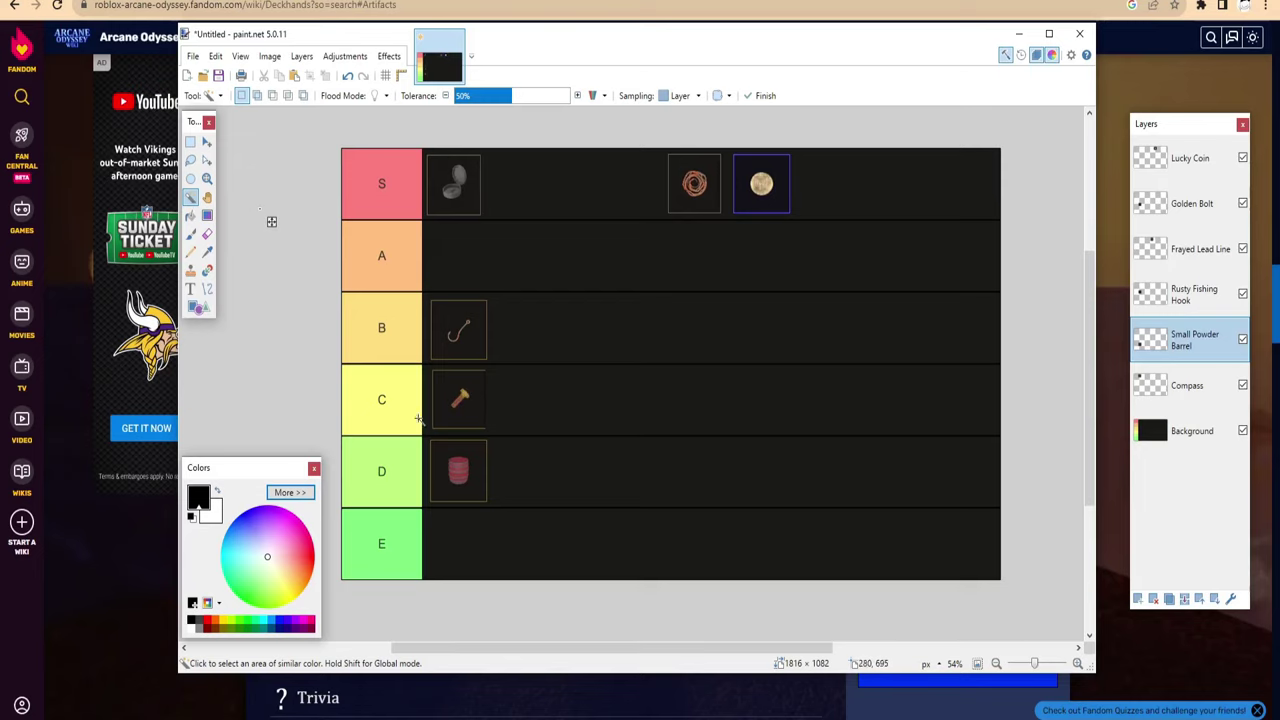
# Return to the wiki and examine the Worn Compass's whirlpool escape effect in the Artifacts table.
pyautogui.click(125, 539)
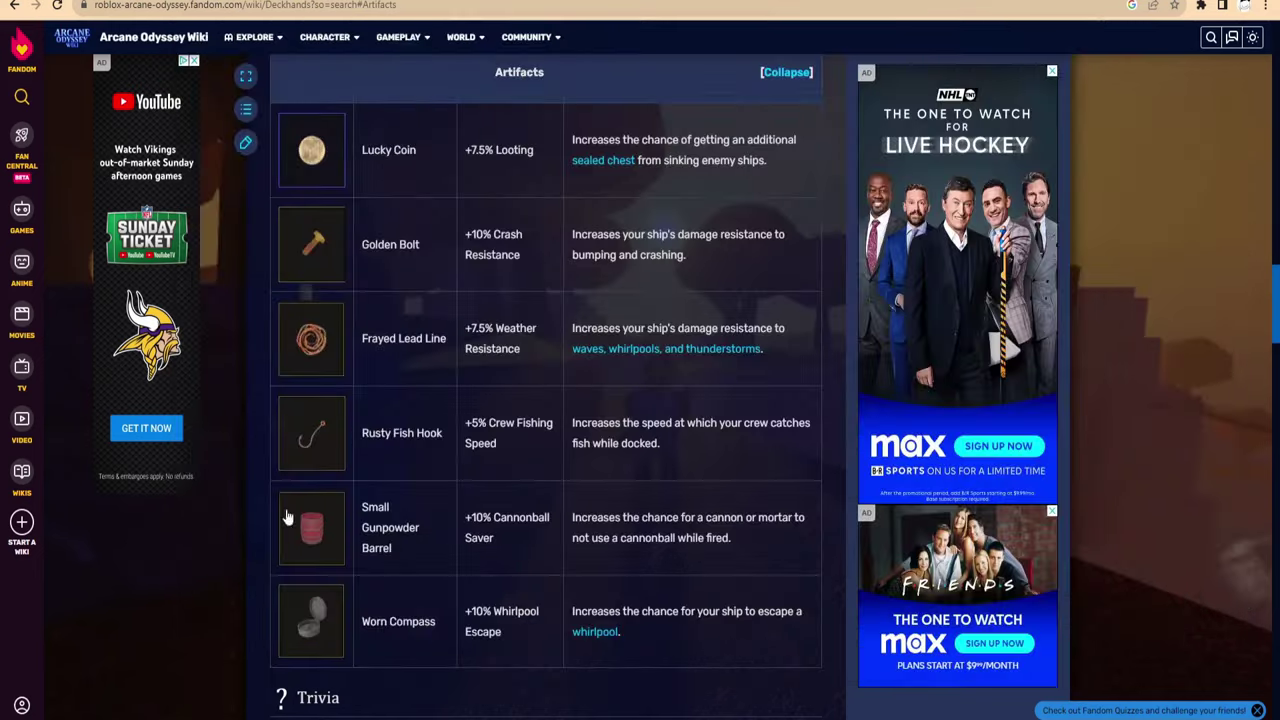
pyautogui.scroll(-1, 402, 532)
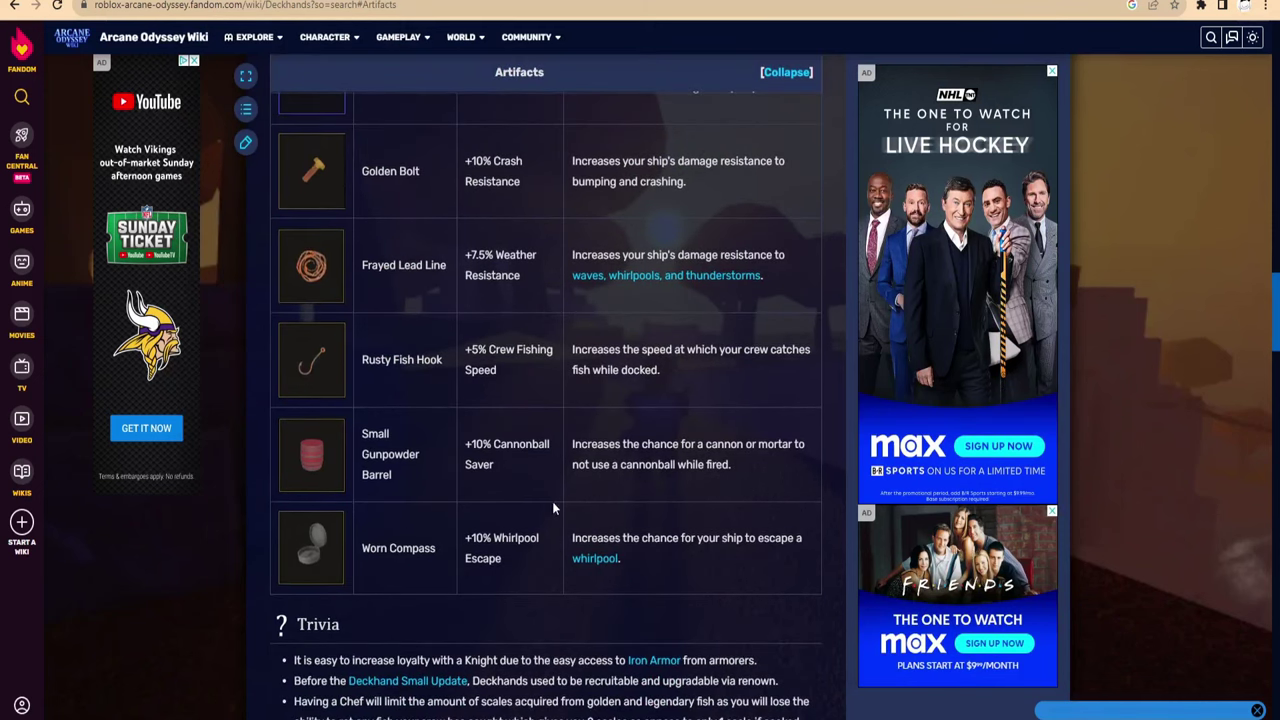
pyautogui.scroll(-2, 534, 458)
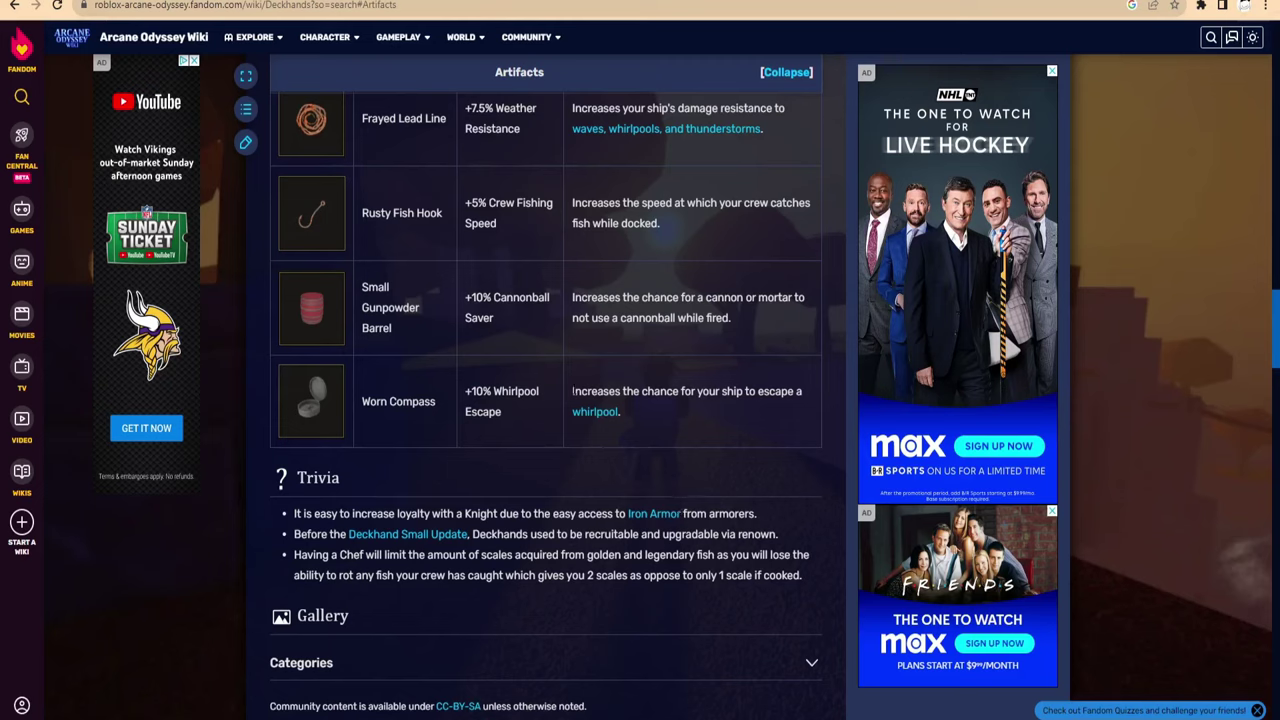
# Switch to paint.net, nudge the Small Powder Barrel image slightly, and move the Compass layer's image to the start of the E tier.
pyautogui.click(685, 718)
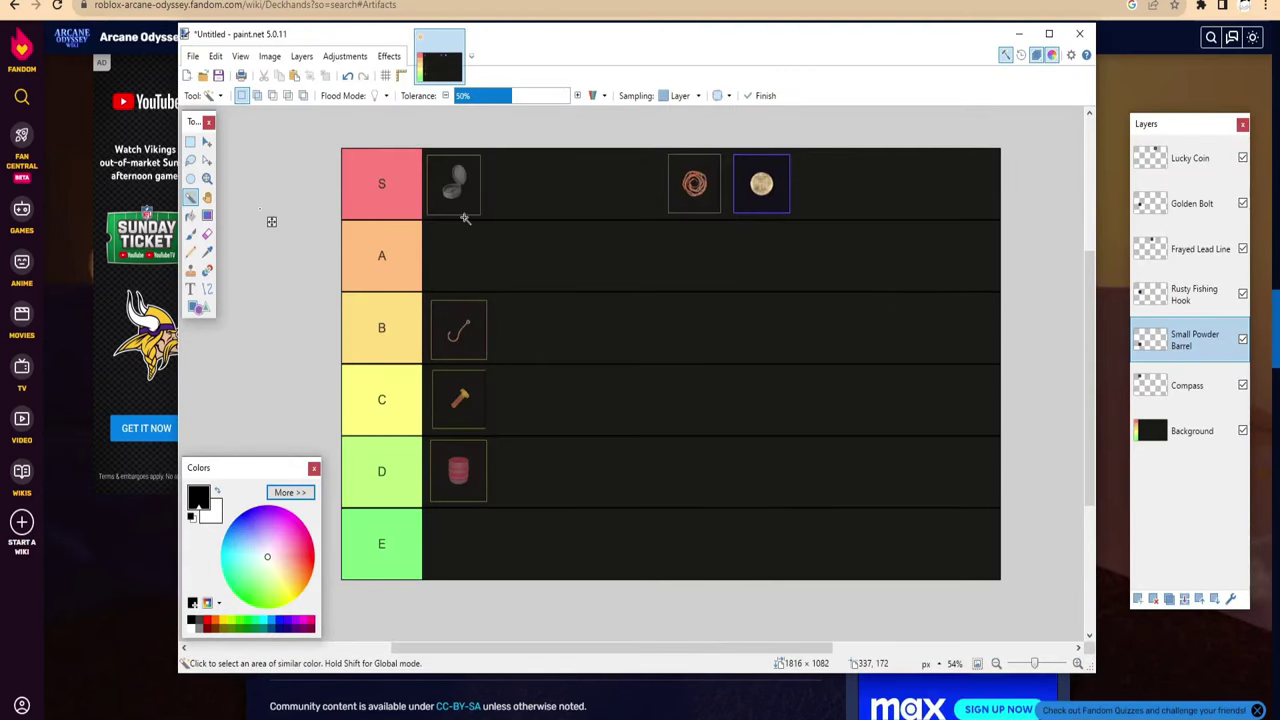
pyautogui.click(207, 141)
pyautogui.moveTo(471, 200)
pyautogui.mouseDown()
pyautogui.moveTo(488, 371)
pyautogui.moveTo(477, 231)
pyautogui.moveTo(458, 186)
pyautogui.mouseUp()
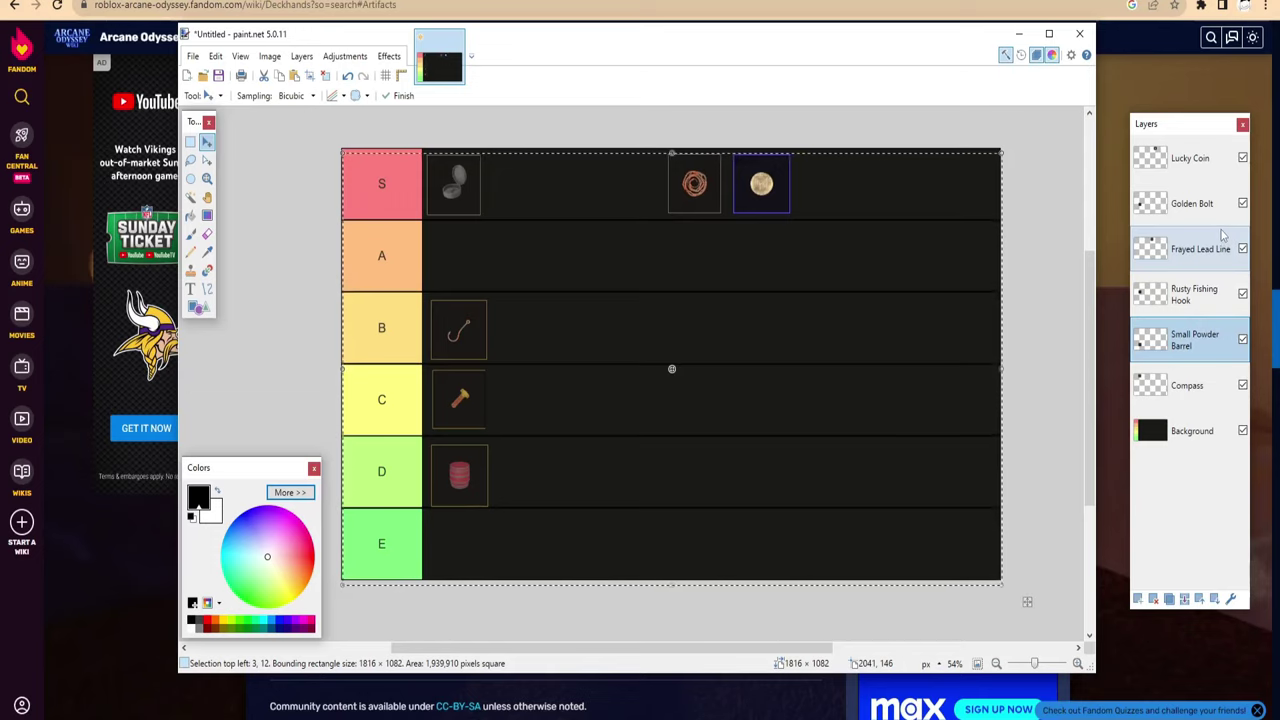
pyautogui.click(1201, 394)
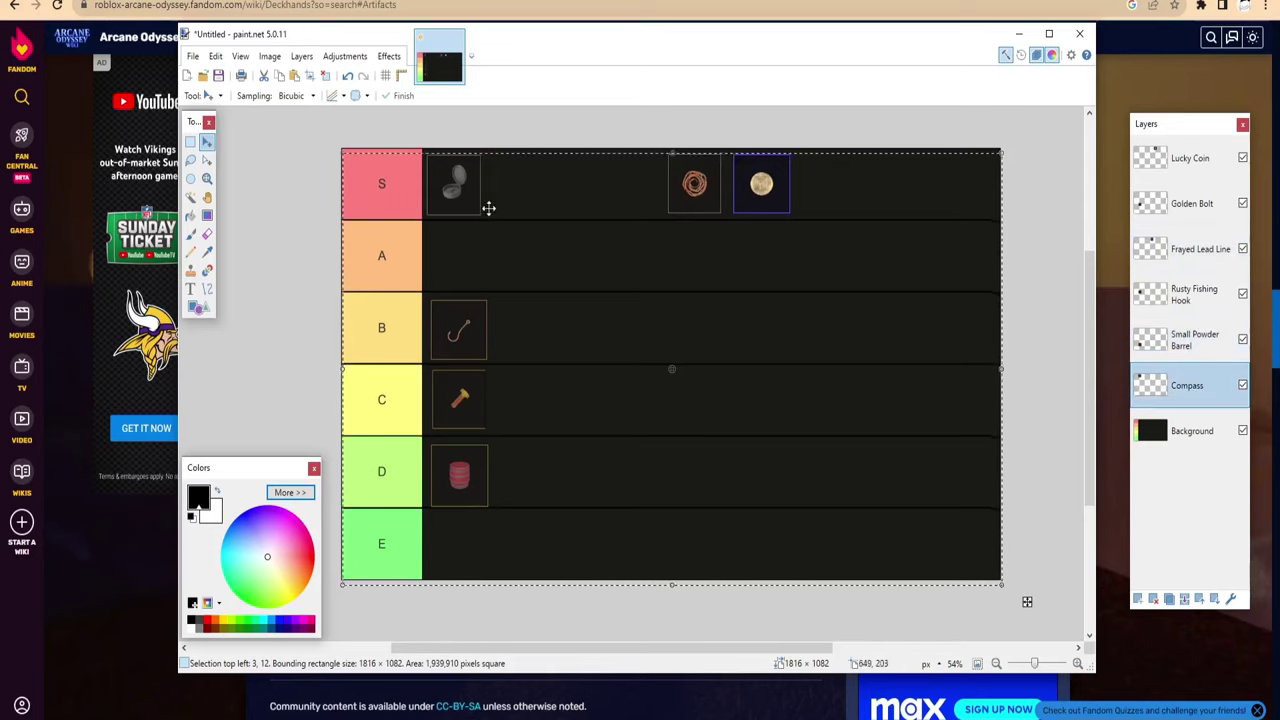
pyautogui.moveTo(486, 206); pyautogui.dragTo(458, 553)
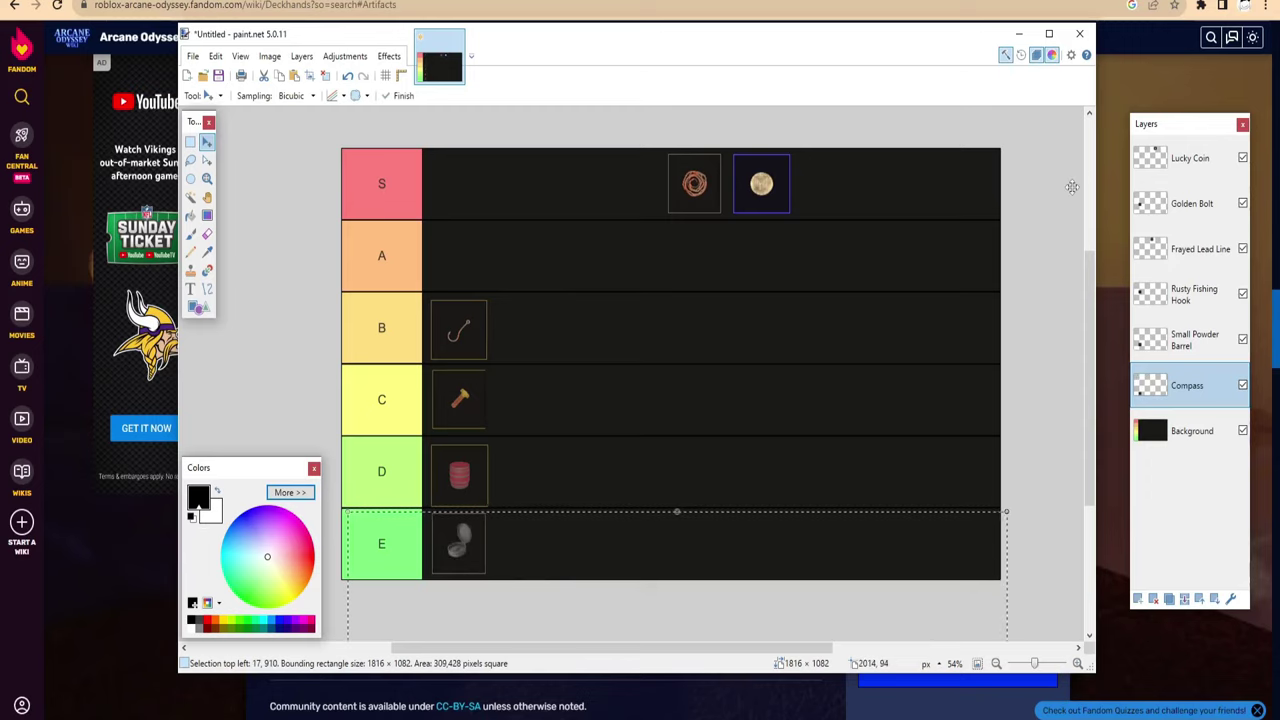
# Clear the selection and move the Lucky Coin layer's image from the S tier to the second spot of the A tier.
pyautogui.click(1190, 158)
pyautogui.moveTo(766, 186); pyautogui.dragTo(592, 222)
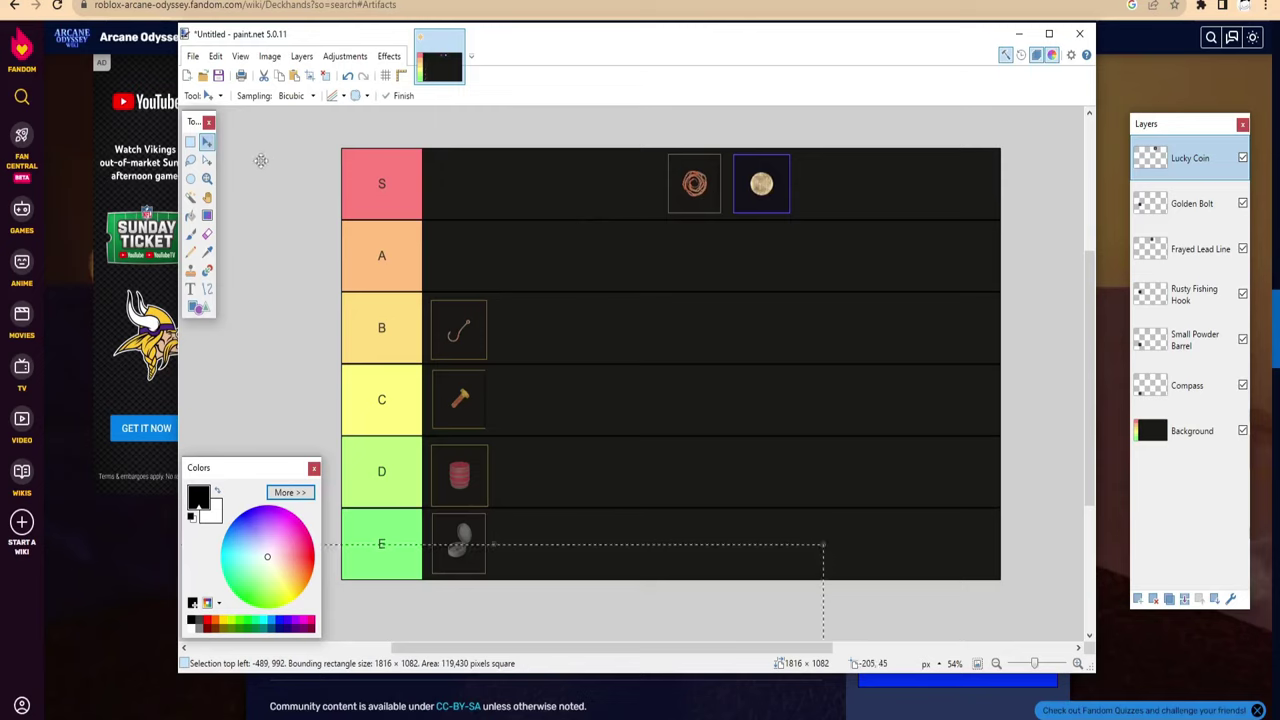
pyautogui.click(191, 197)
pyautogui.click(207, 143)
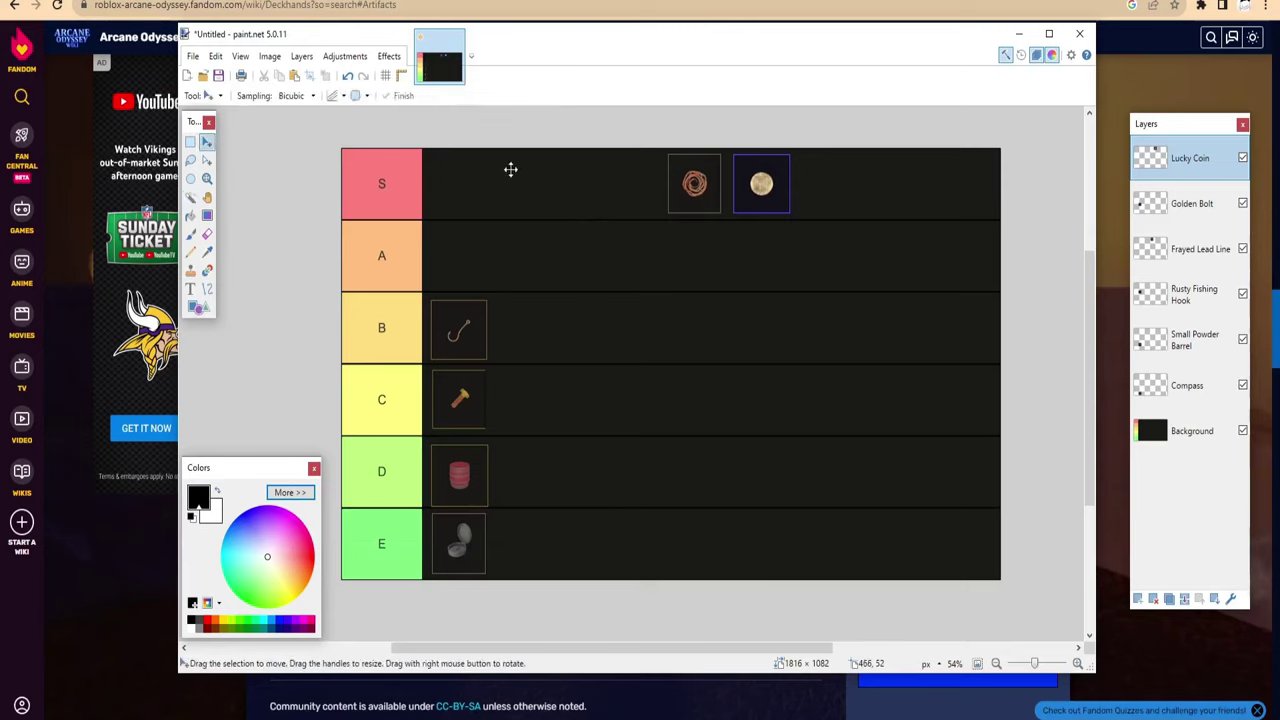
pyautogui.moveTo(557, 182); pyautogui.dragTo(310, 184)
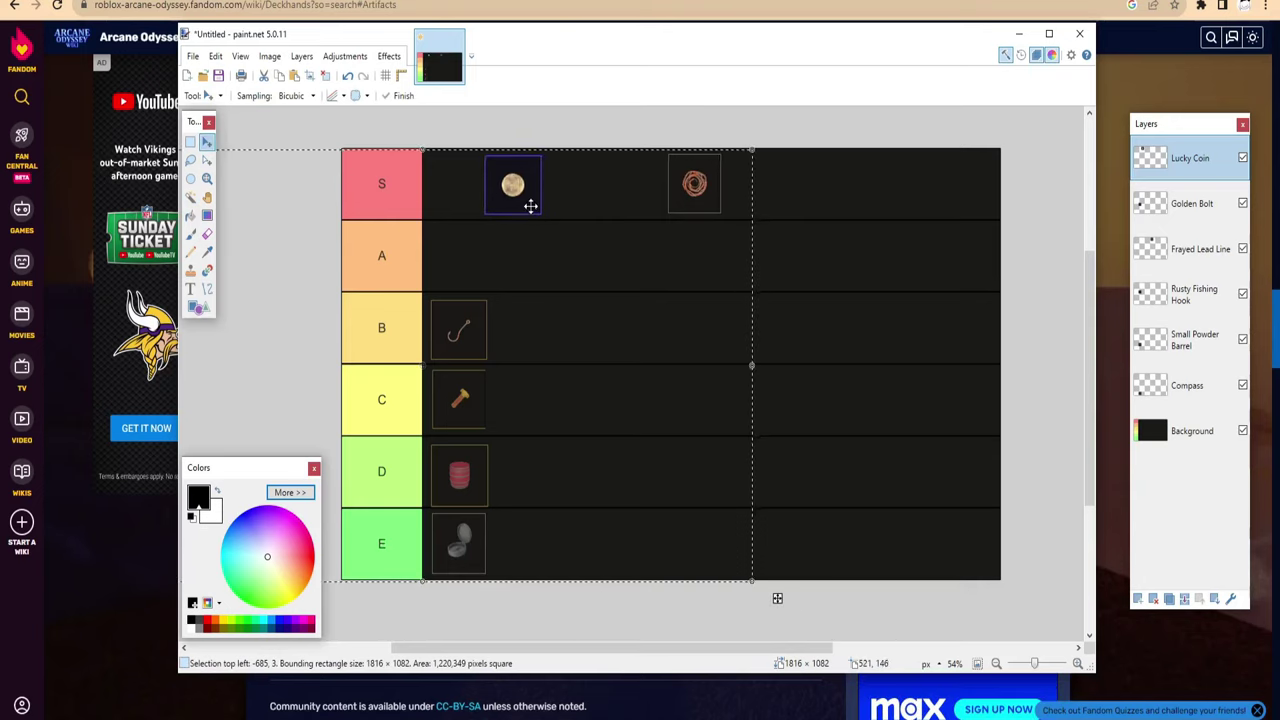
pyautogui.moveTo(529, 203); pyautogui.dragTo(566, 209)
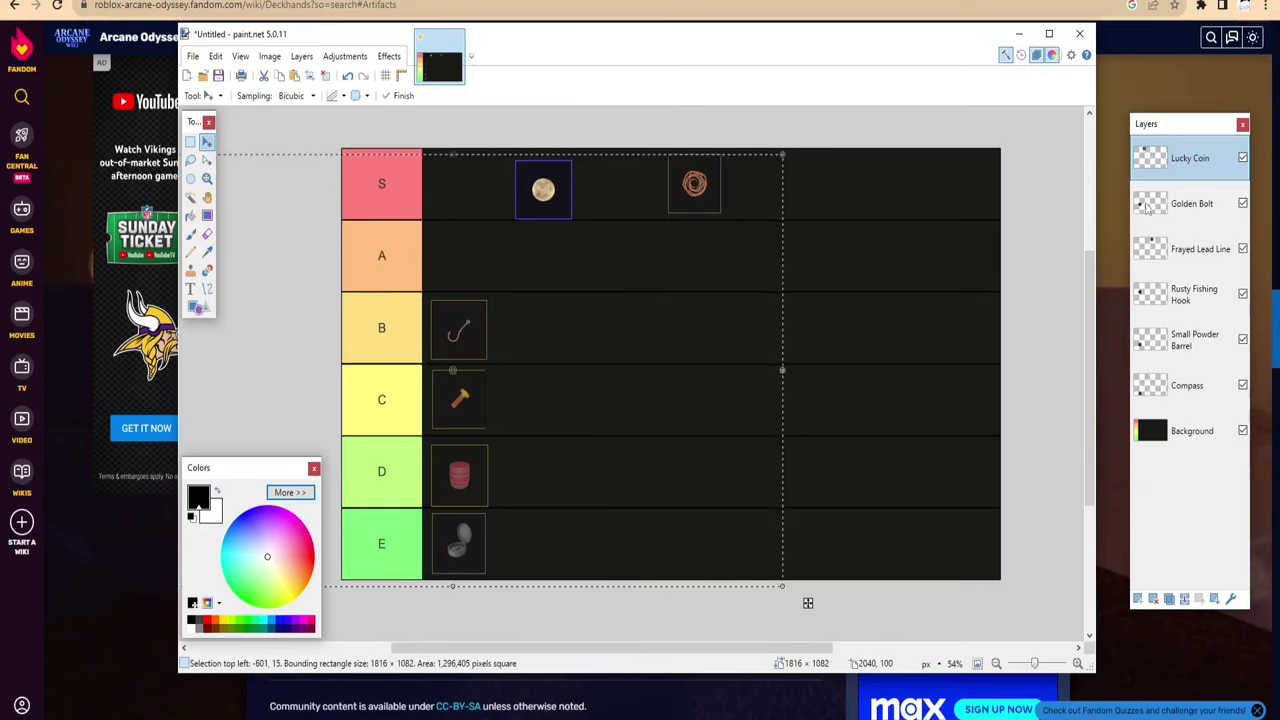
pyautogui.moveTo(557, 201); pyautogui.dragTo(537, 263)
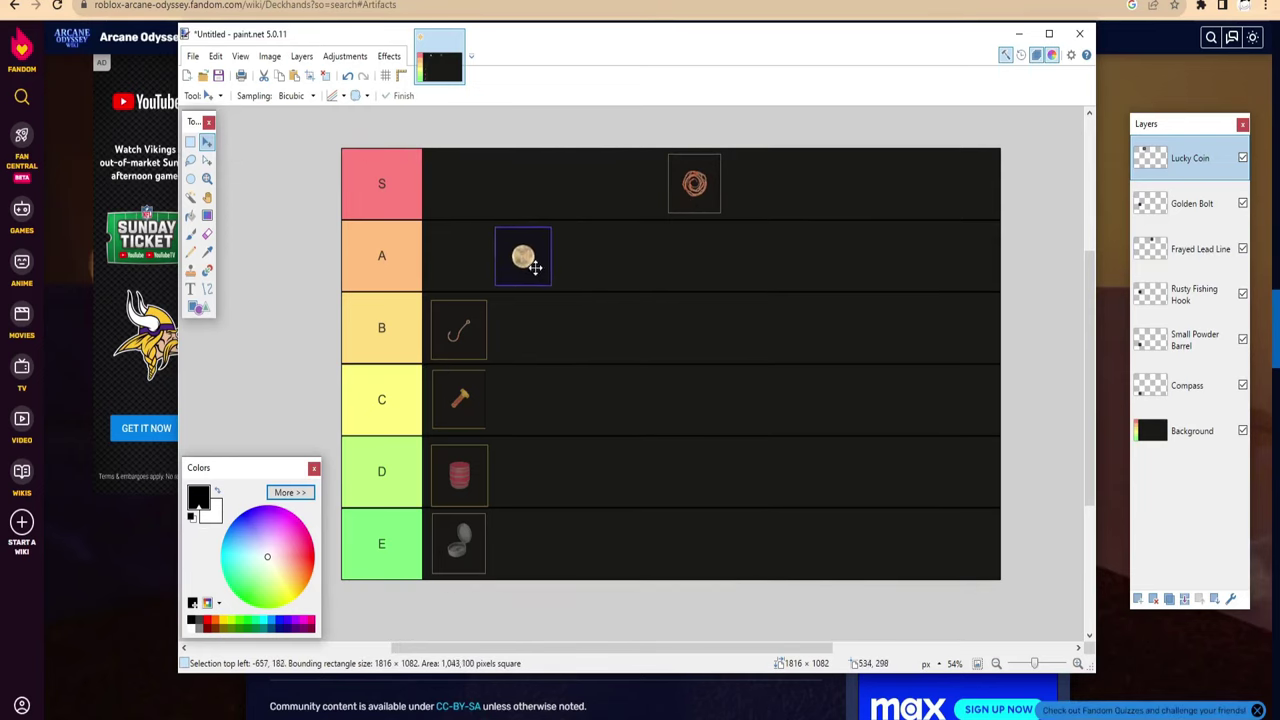
# Clear the selection and move the Frayed Lead Line layer's image to the start of the S tier.
pyautogui.click(1197, 247)
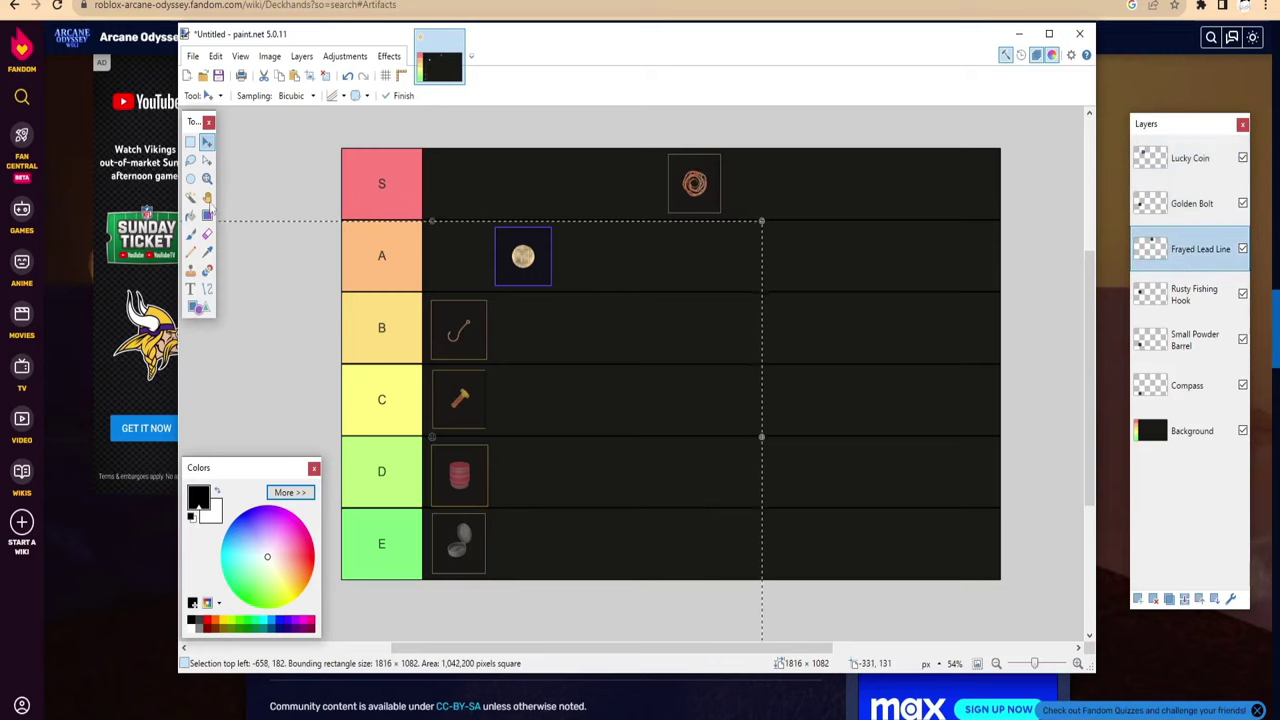
pyautogui.click(190, 197)
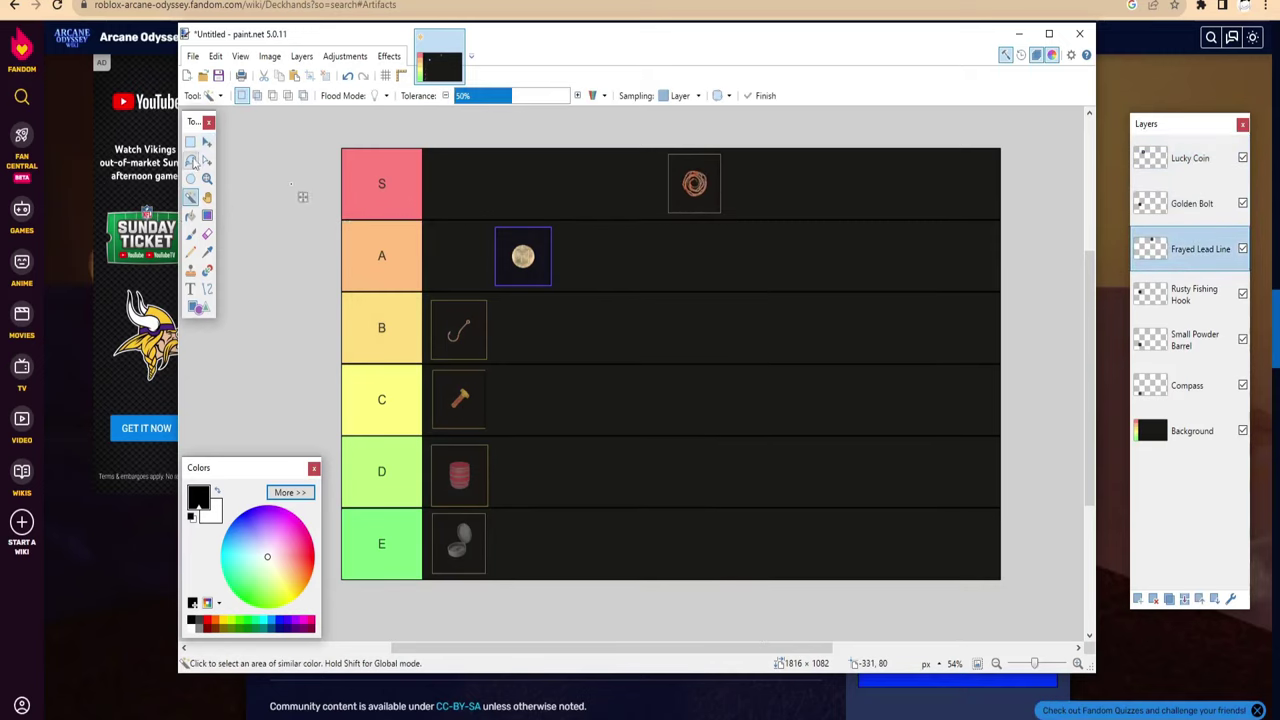
pyautogui.click(206, 141)
pyautogui.moveTo(677, 177); pyautogui.dragTo(466, 186)
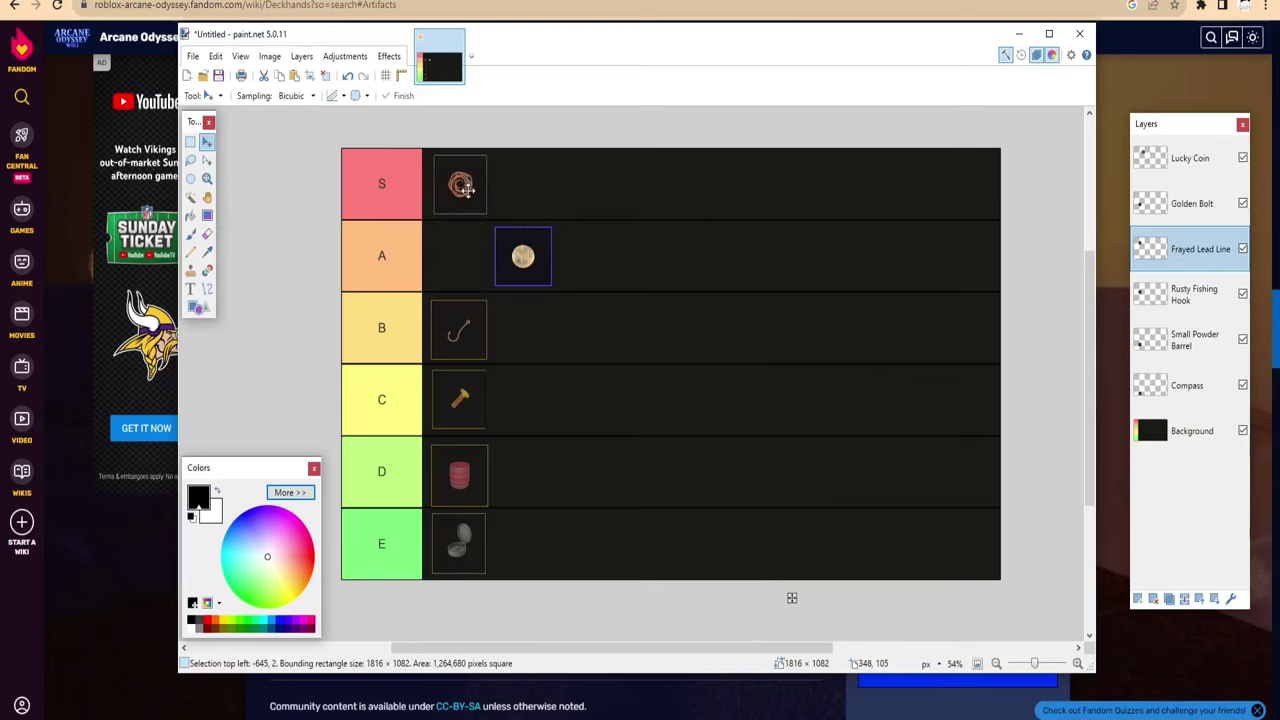
# Reposition the Lucky Coin image in the A tier's second spot, place the Frayed Lead Line image before it, and clear the selection.
pyautogui.click(1195, 158)
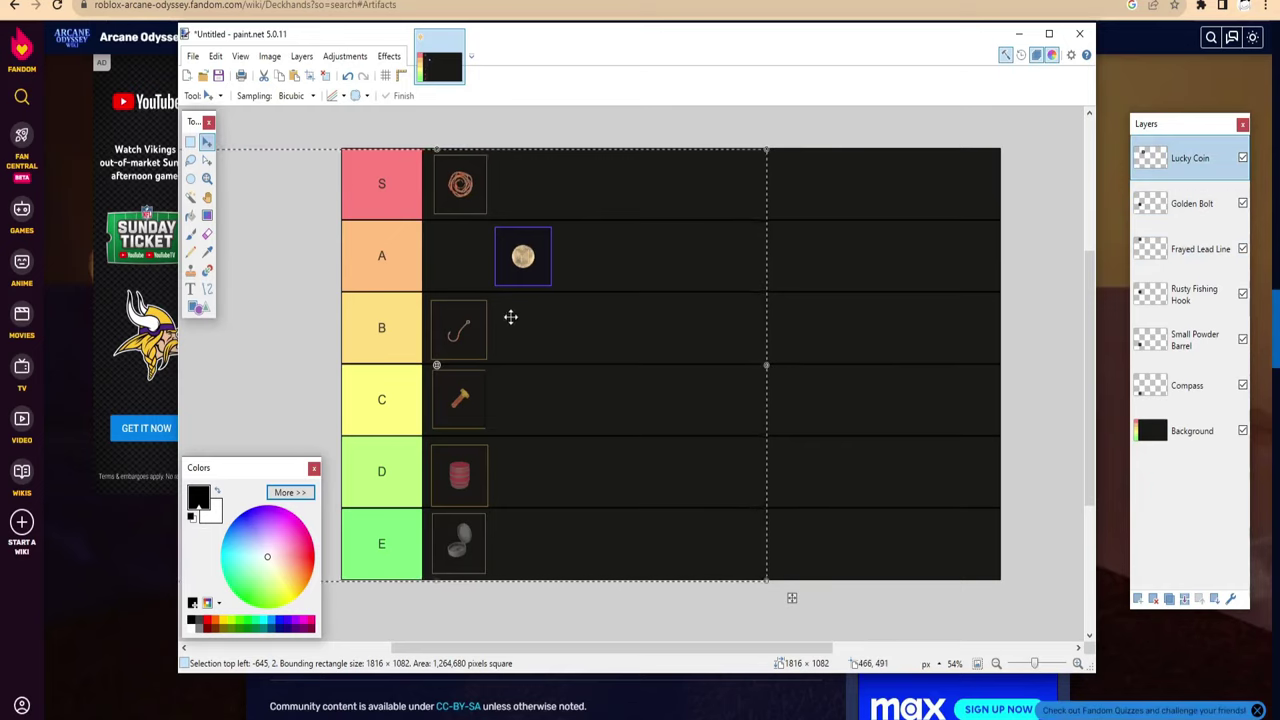
pyautogui.moveTo(569, 246); pyautogui.dragTo(506, 243)
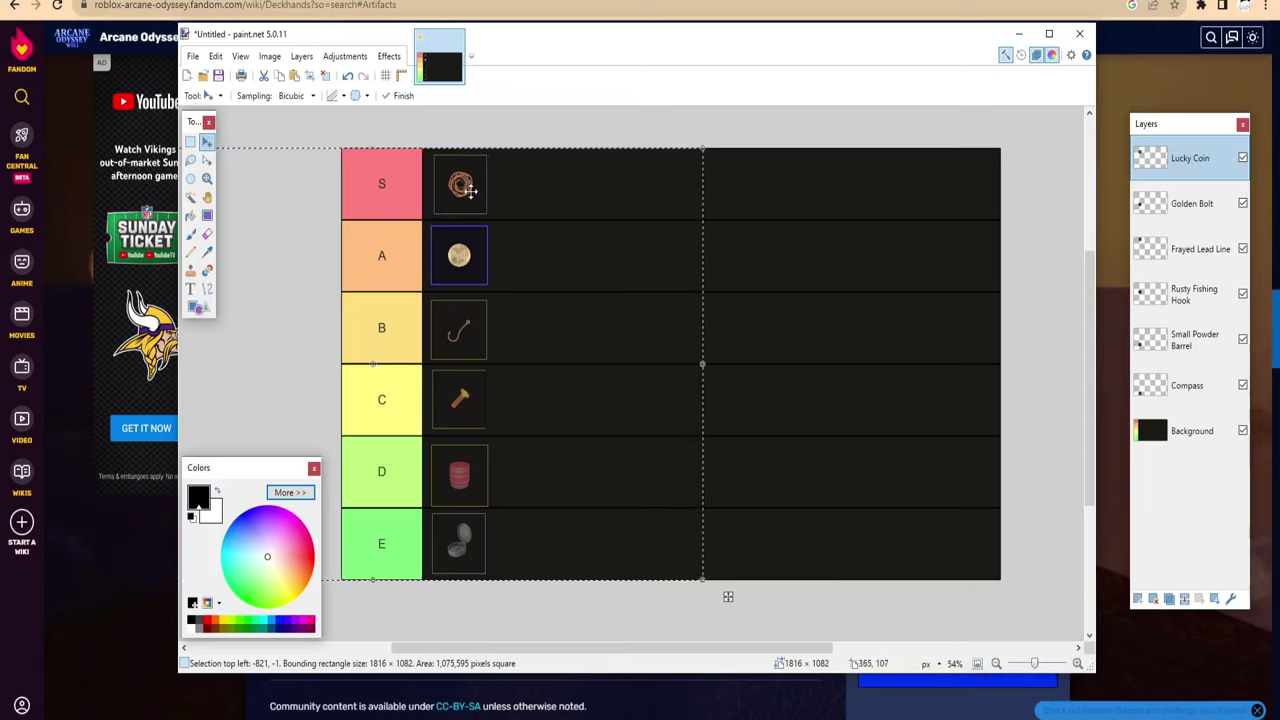
pyautogui.moveTo(461, 267); pyautogui.dragTo(527, 268)
pyautogui.click(1198, 249)
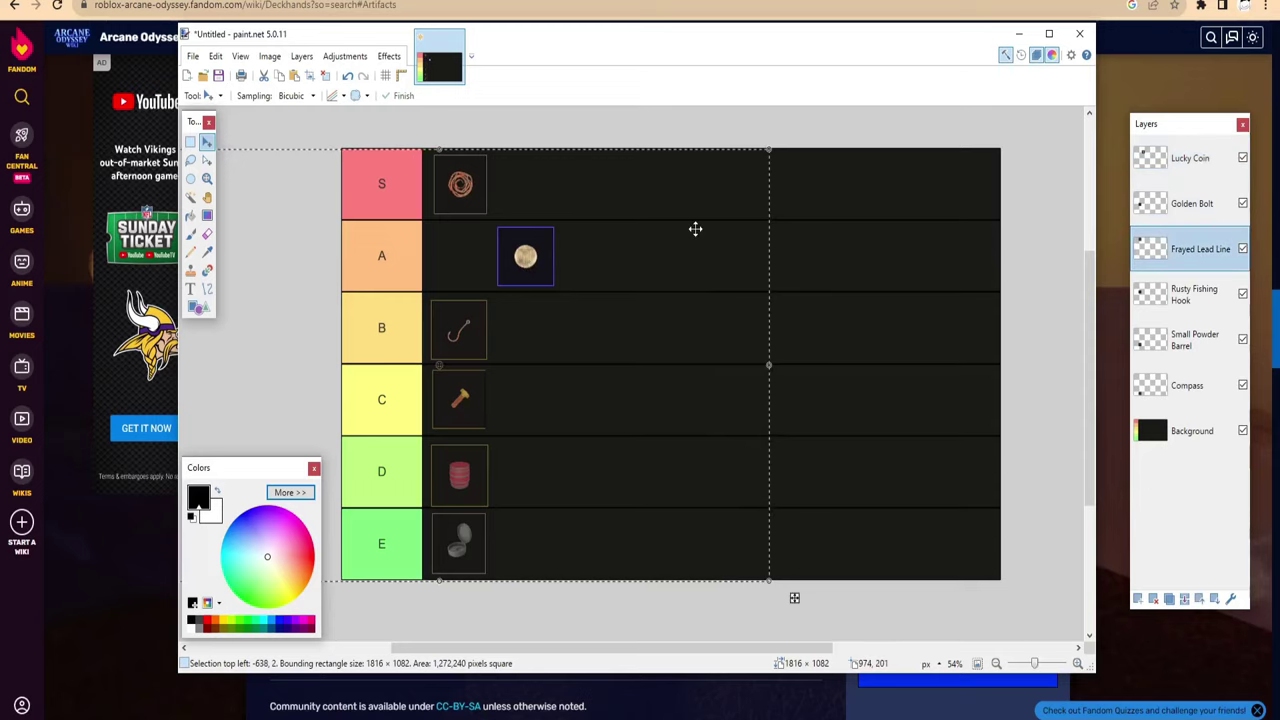
pyautogui.moveTo(428, 210); pyautogui.dragTo(463, 260)
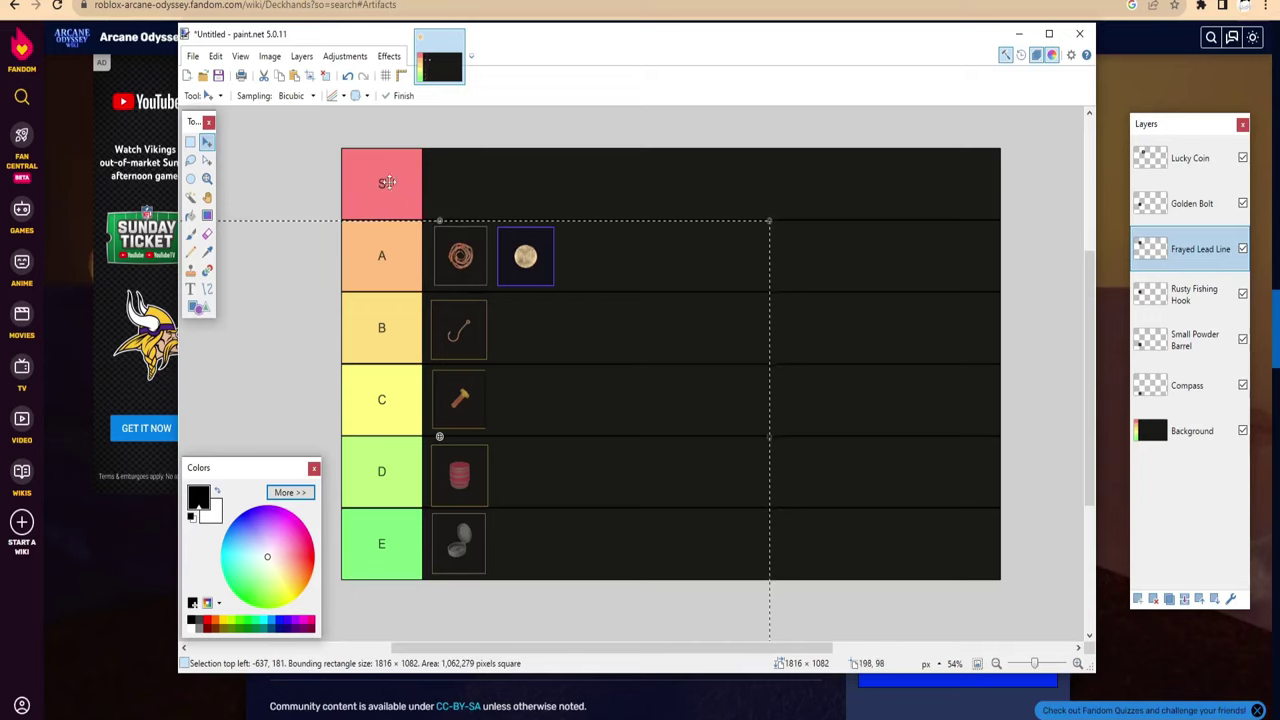
pyautogui.click(190, 197)
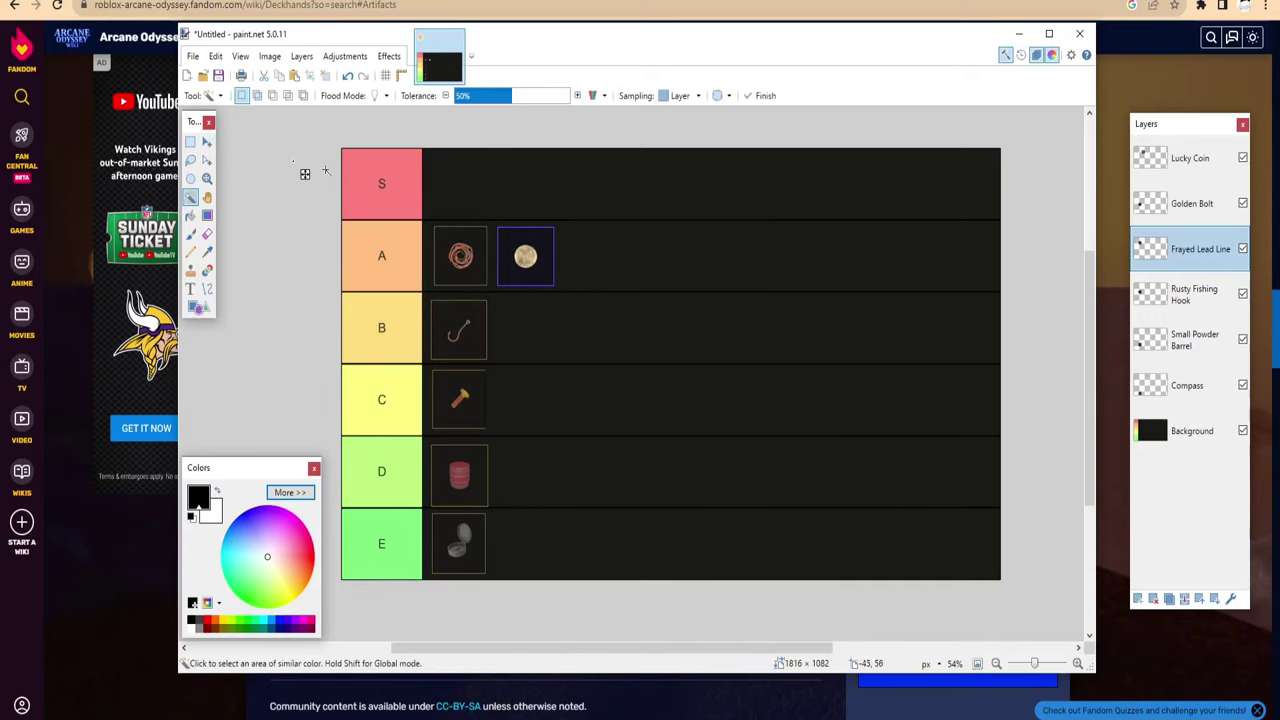